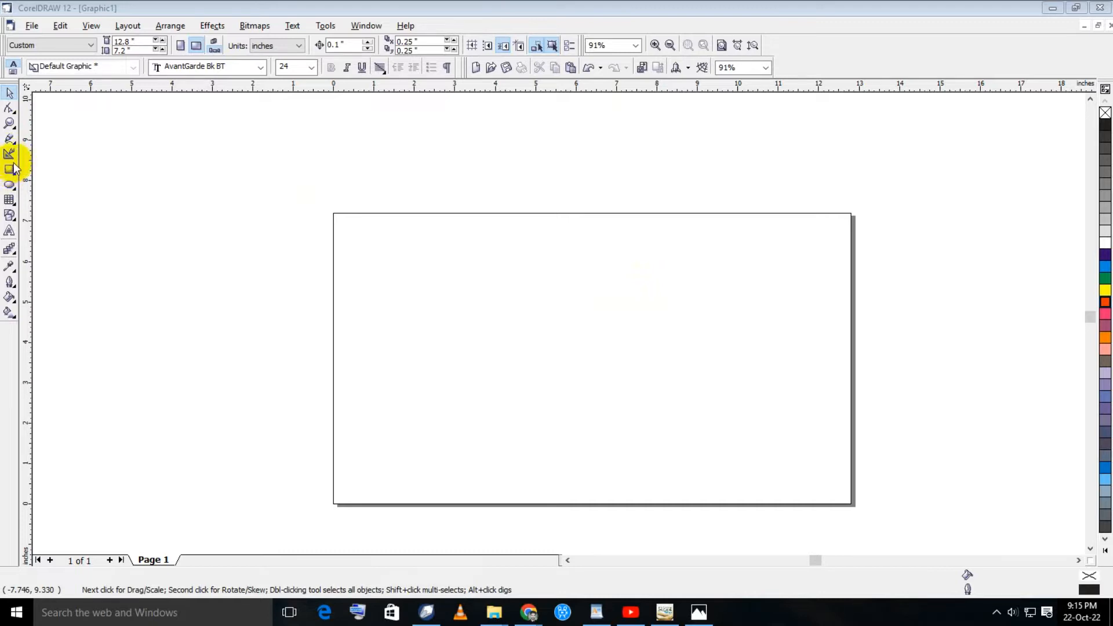
# - Create a page-sized rectangle and a shorter duplicate of it about 3.48 inches tall, sharing the same upper edge
pyautogui.doubleClick(10, 171)
pyautogui.click(10, 93)
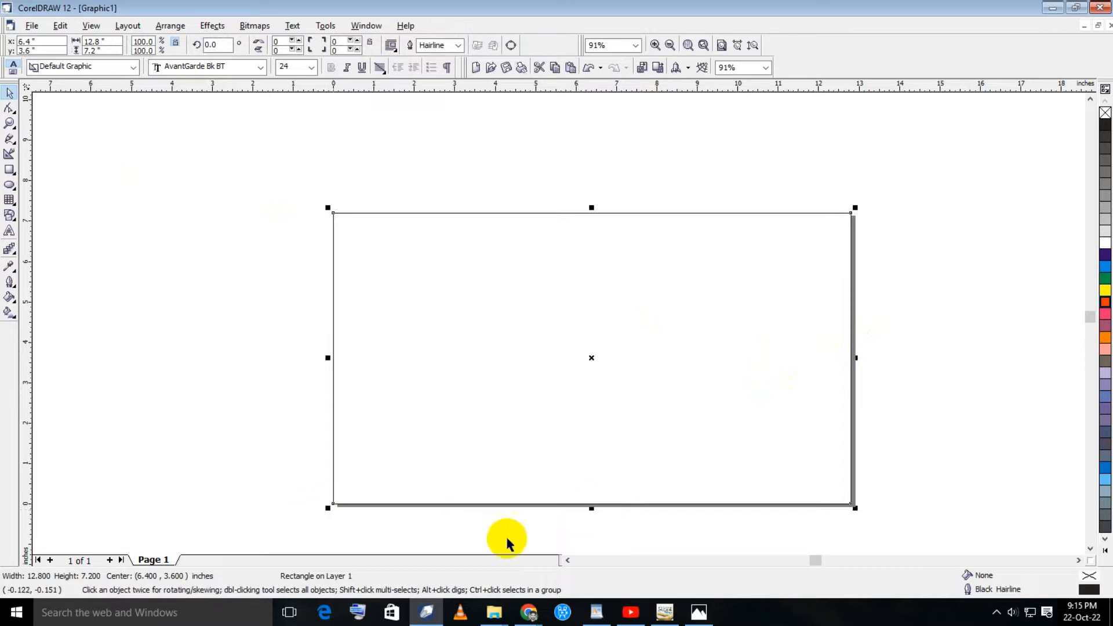
pyautogui.moveTo(590, 511); pyautogui.dragTo(626, 361)
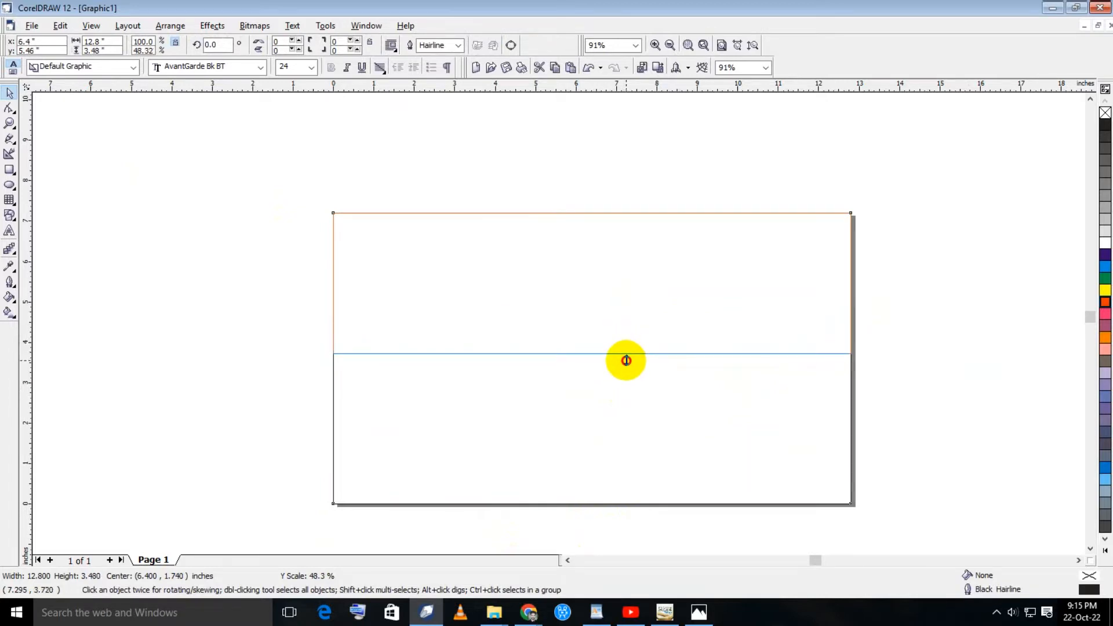
pyautogui.moveTo(626, 360); pyautogui.dragTo(626, 361)
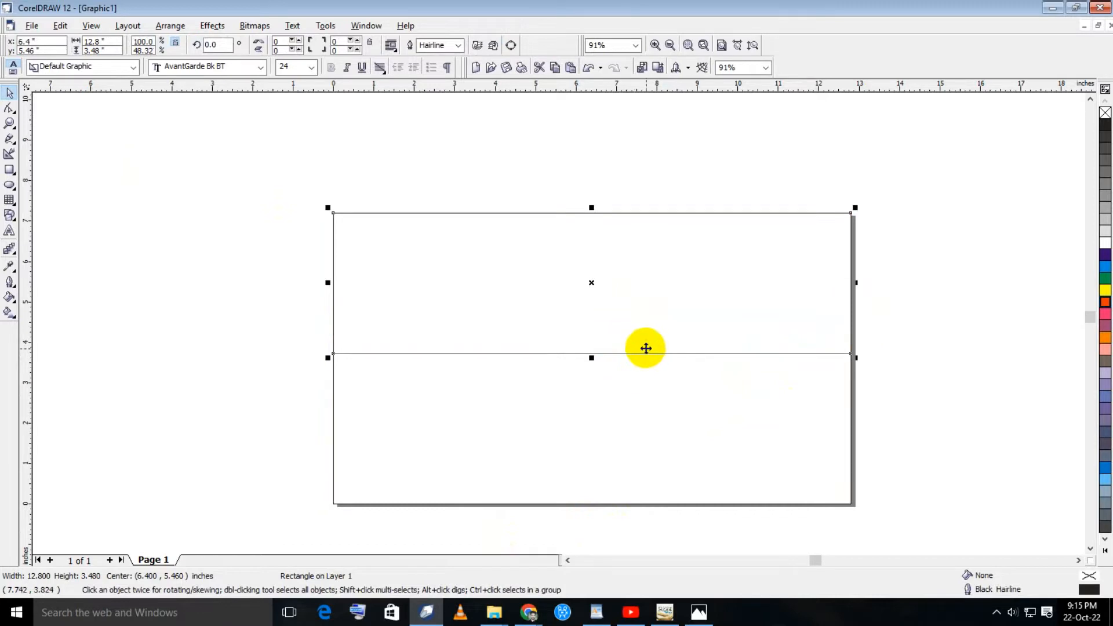
# - Convert the shorter rectangle to curves and raise its lower-left node to just below the upper-left corner, at about 7.06 inches
pyautogui.click(10, 109)
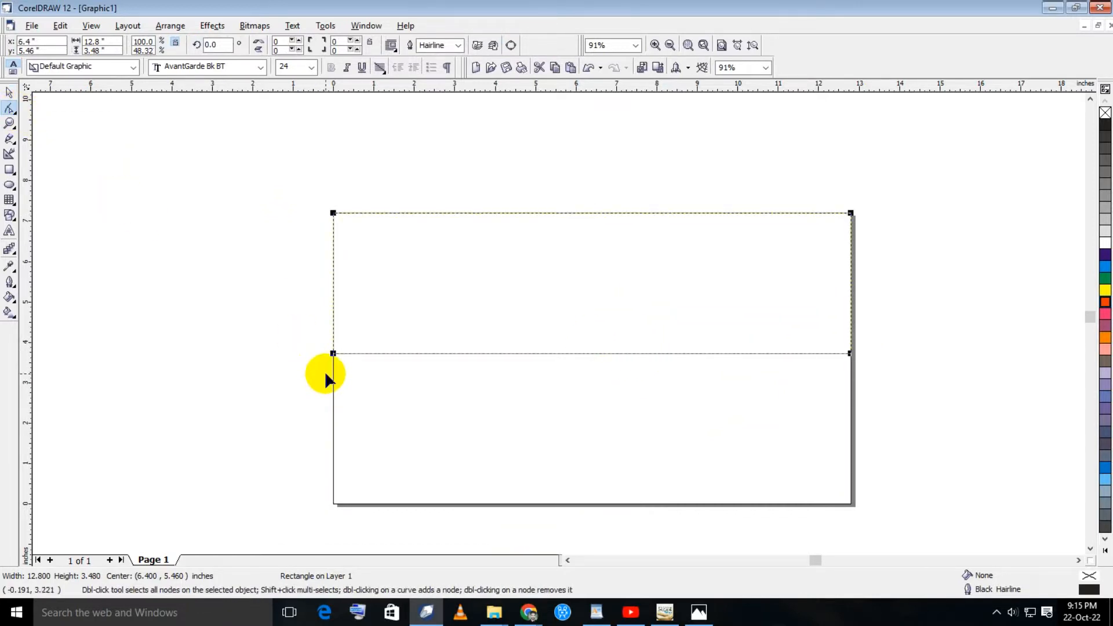
pyautogui.hotkey('ctrl', 'q')
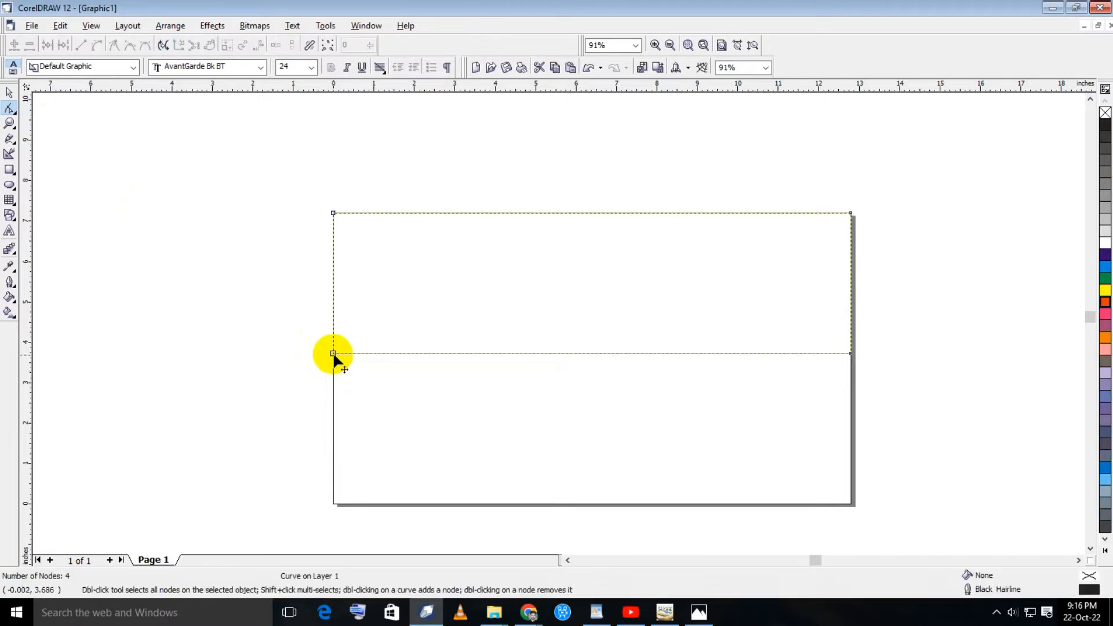
pyautogui.moveTo(333, 354); pyautogui.dragTo(334, 218)
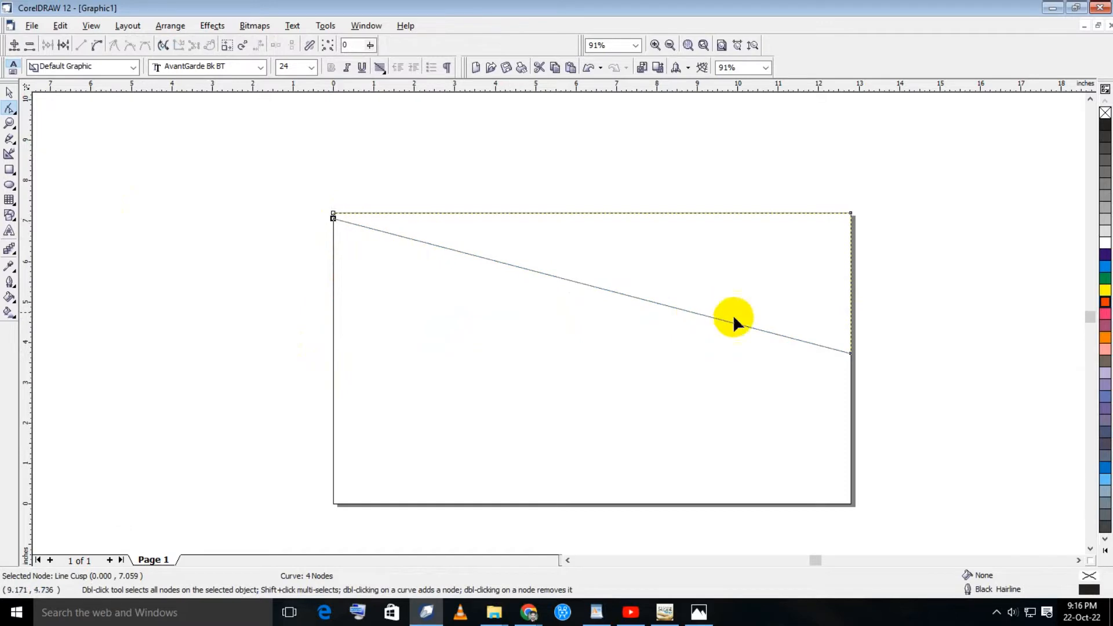
# - Convert the slanted edge to a curve and shape it into a wave, with its right end node raised to about 4.58 inches
pyautogui.click(650, 301)
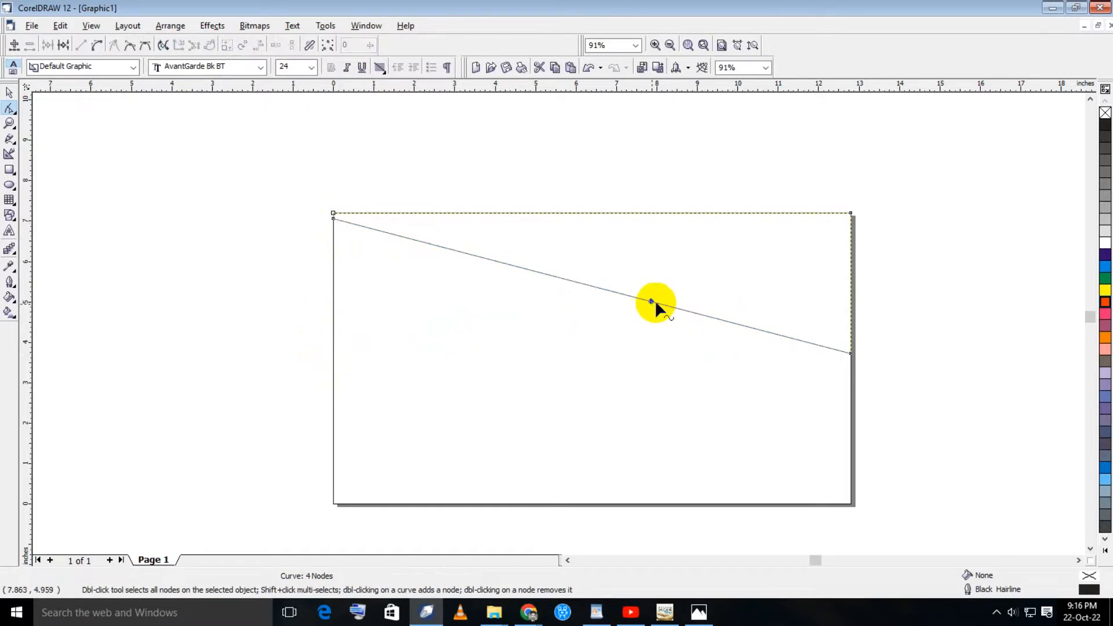
pyautogui.click(98, 46)
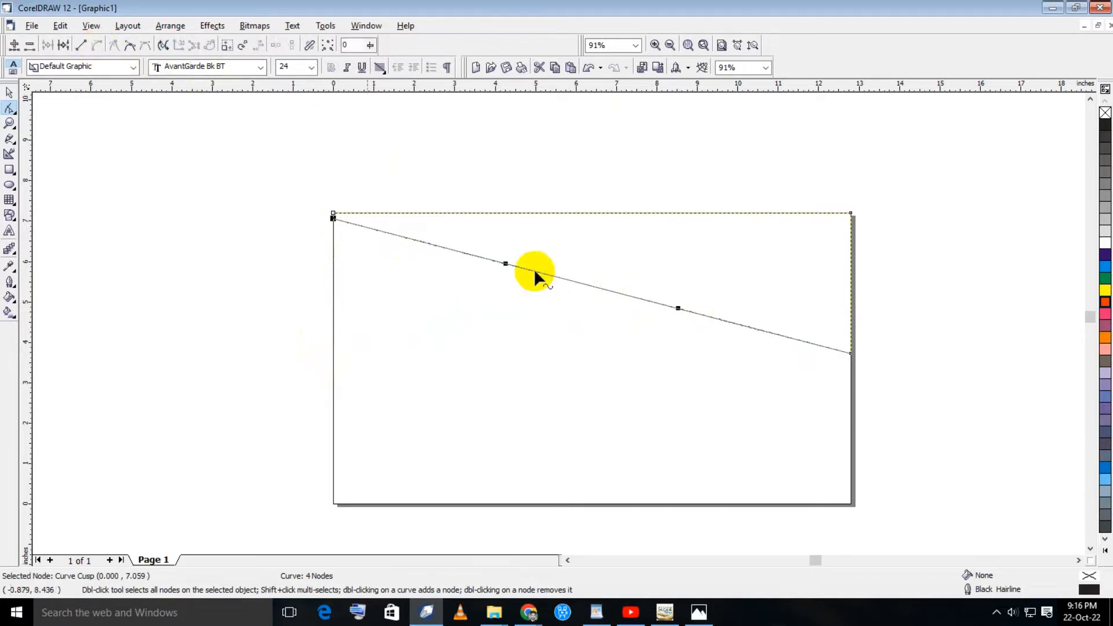
pyautogui.moveTo(505, 277); pyautogui.dragTo(543, 224)
pyautogui.moveTo(678, 309); pyautogui.dragTo(739, 408)
pyautogui.moveTo(850, 353); pyautogui.dragTo(844, 305)
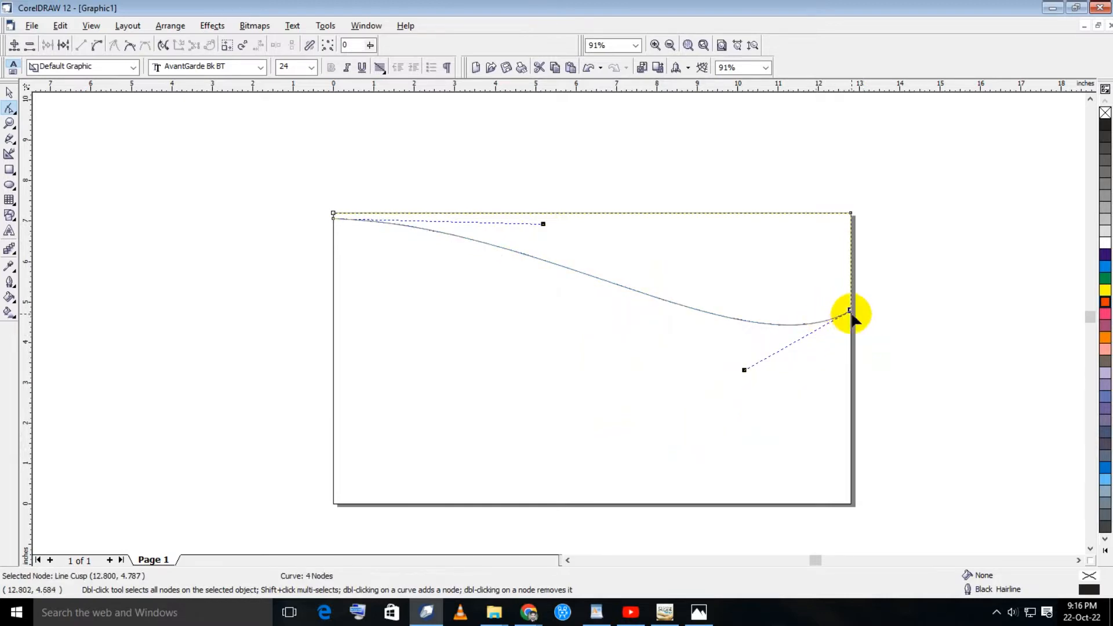
pyautogui.moveTo(851, 315); pyautogui.dragTo(851, 320)
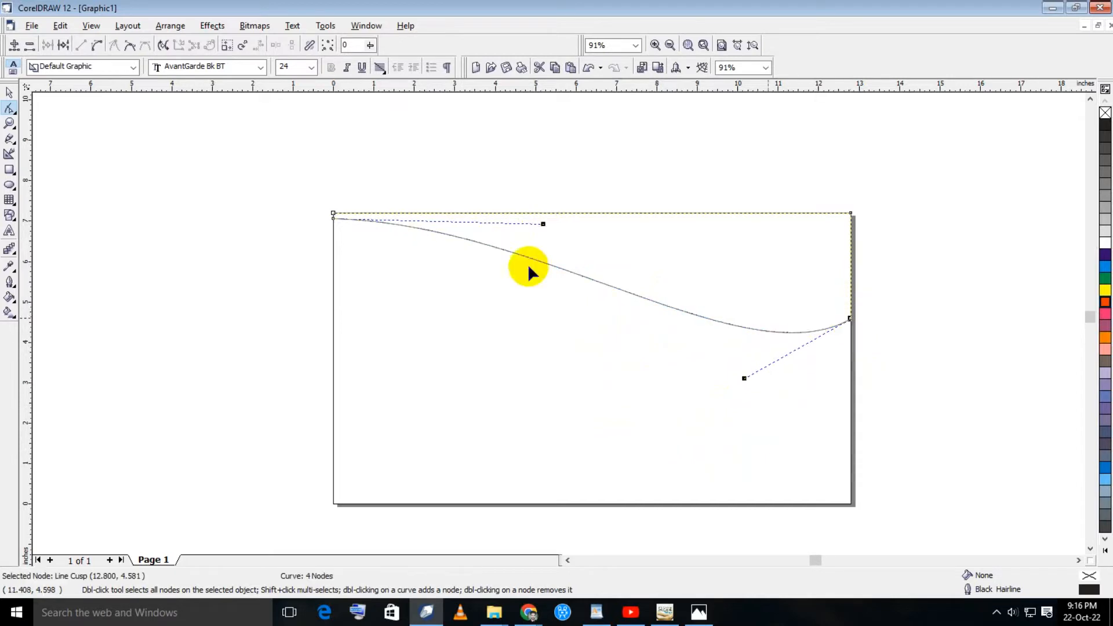
pyautogui.click(10, 94)
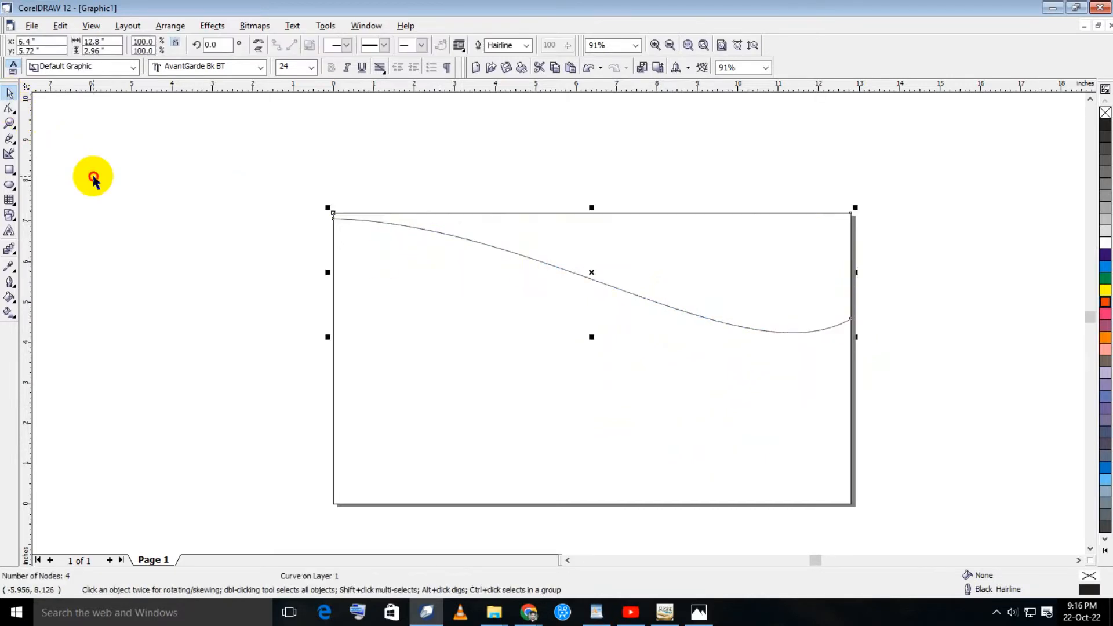
# - Fill the wave-edged shape with White
pyautogui.click(92, 174)
pyautogui.click(718, 264)
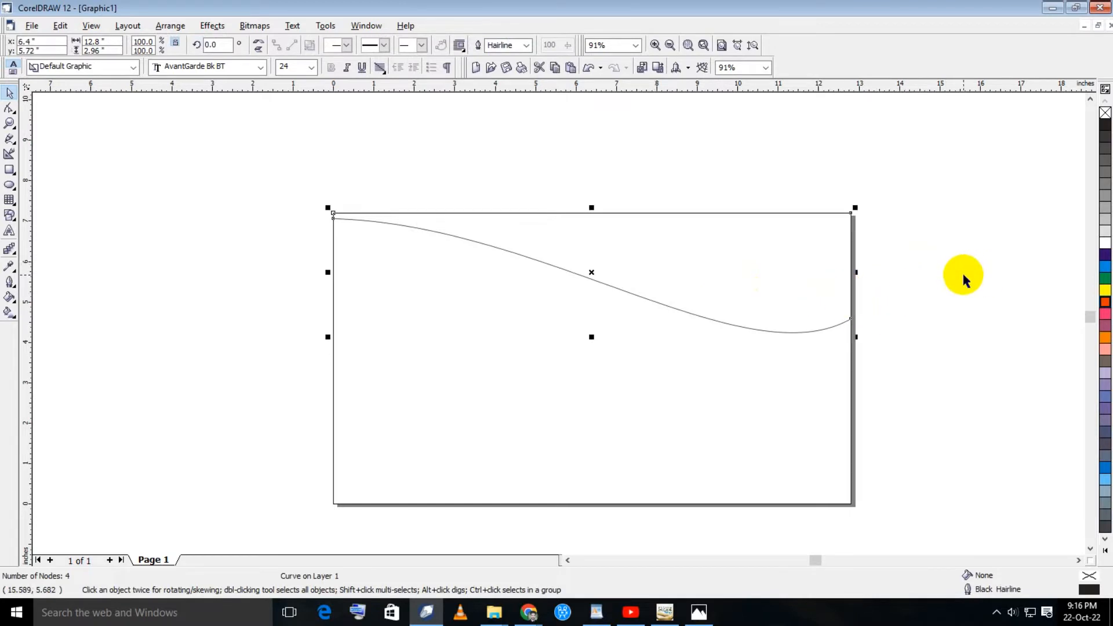
pyautogui.click(1104, 243)
# - Duplicate the white wave shape stretched down to about 3.39 inches tall, fill the copy Green and place it behind the white one
pyautogui.click(592, 339)
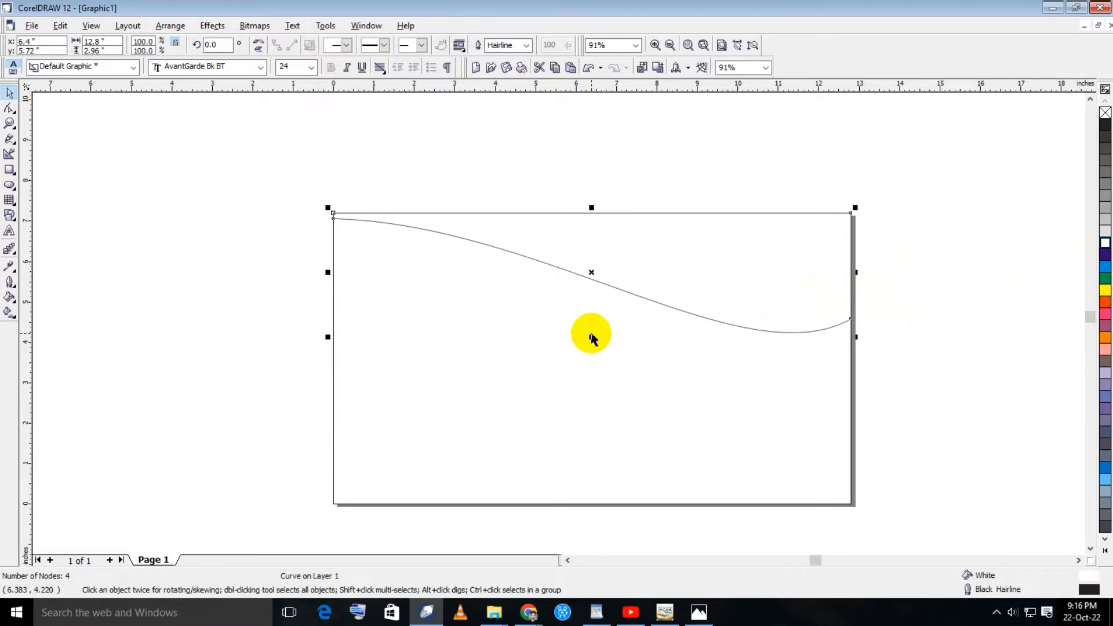
pyautogui.moveTo(591, 338); pyautogui.dragTo(586, 355)
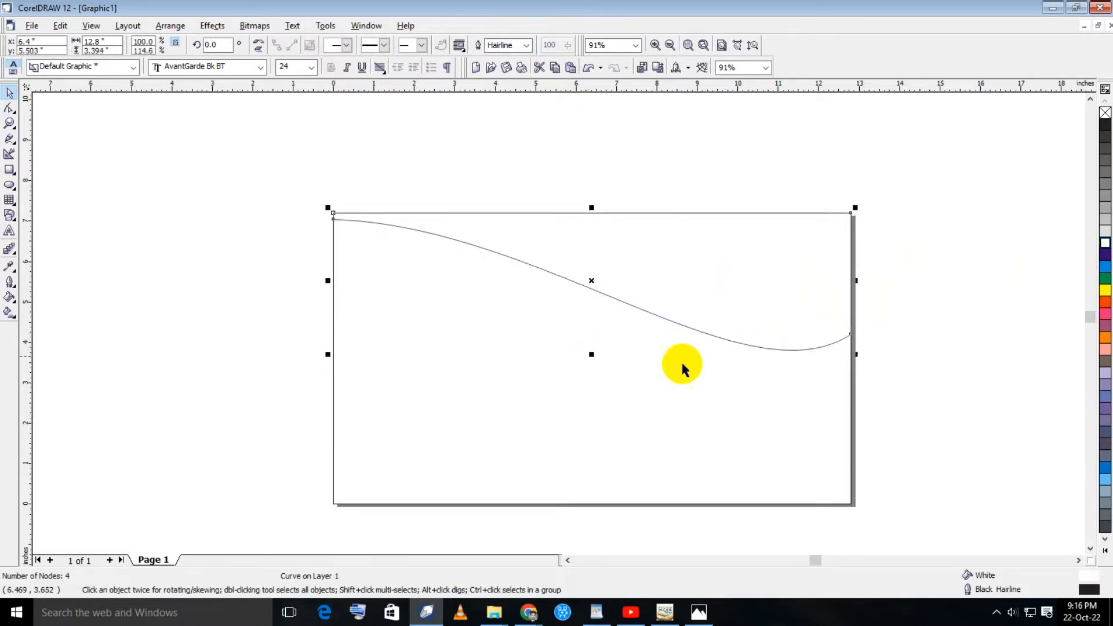
pyautogui.click(1105, 272)
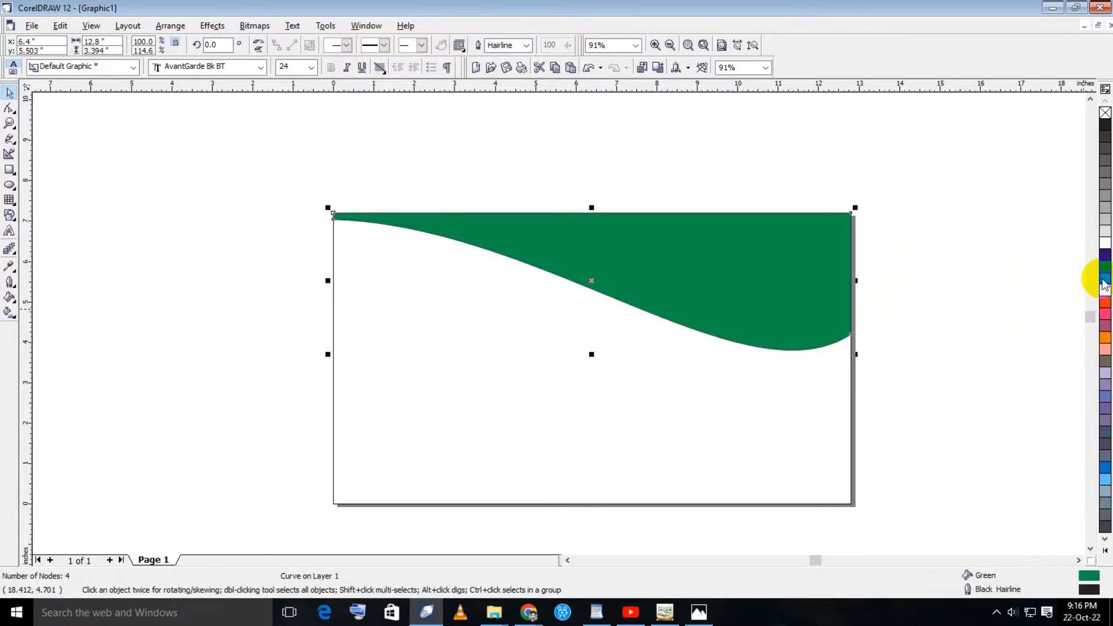
pyautogui.hotkey('shift', 'pagedown')
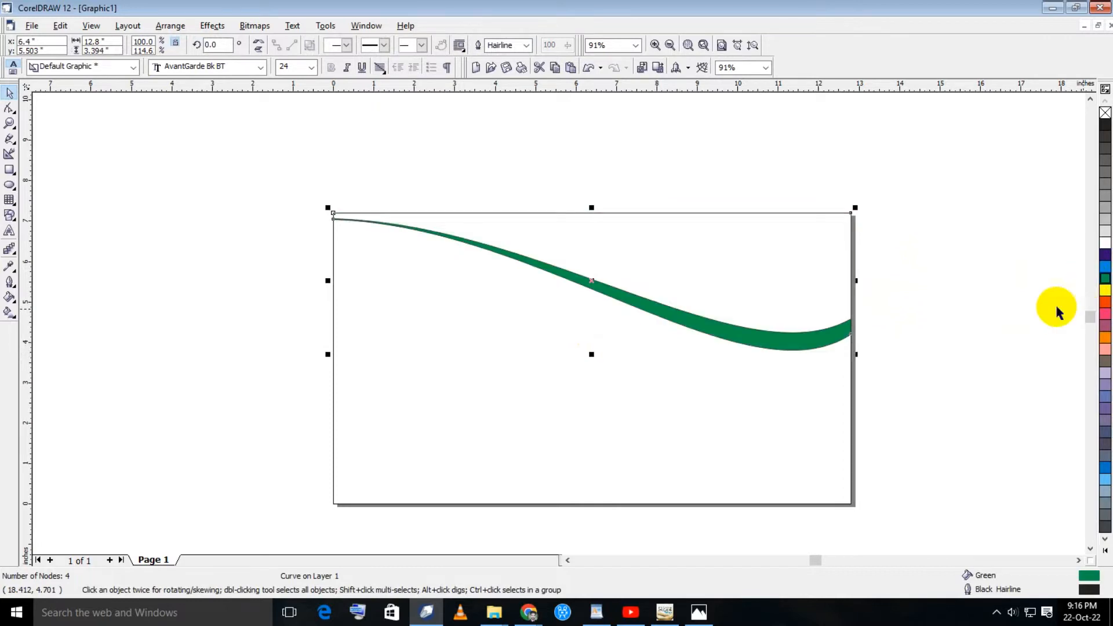
# - Fill the page-sized background rectangle with Moon Green
pyautogui.click(988, 313)
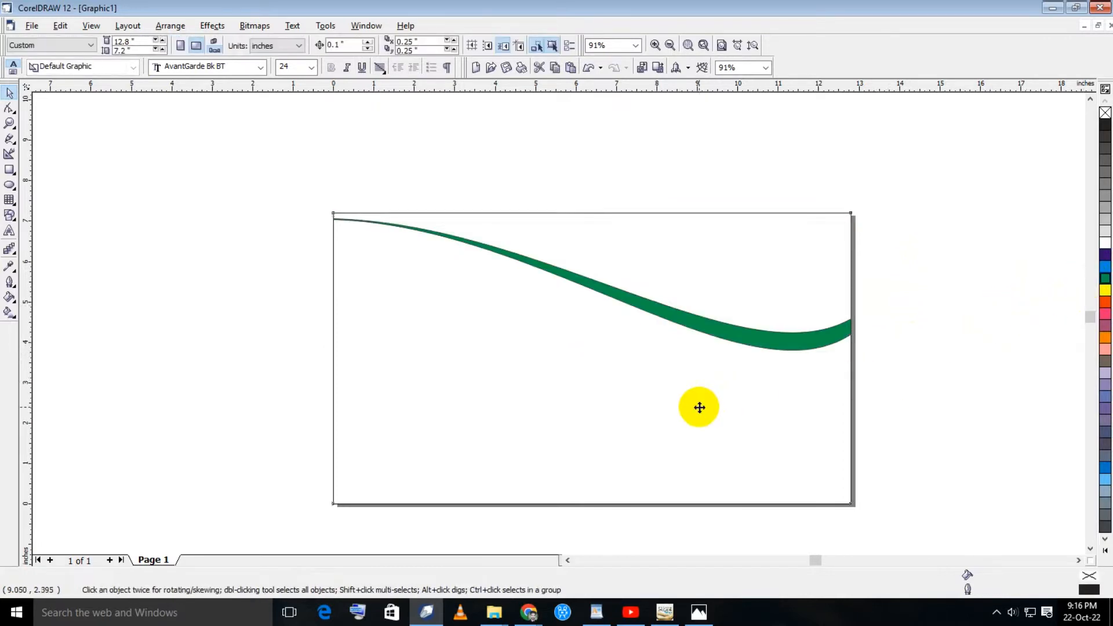
pyautogui.click(700, 409)
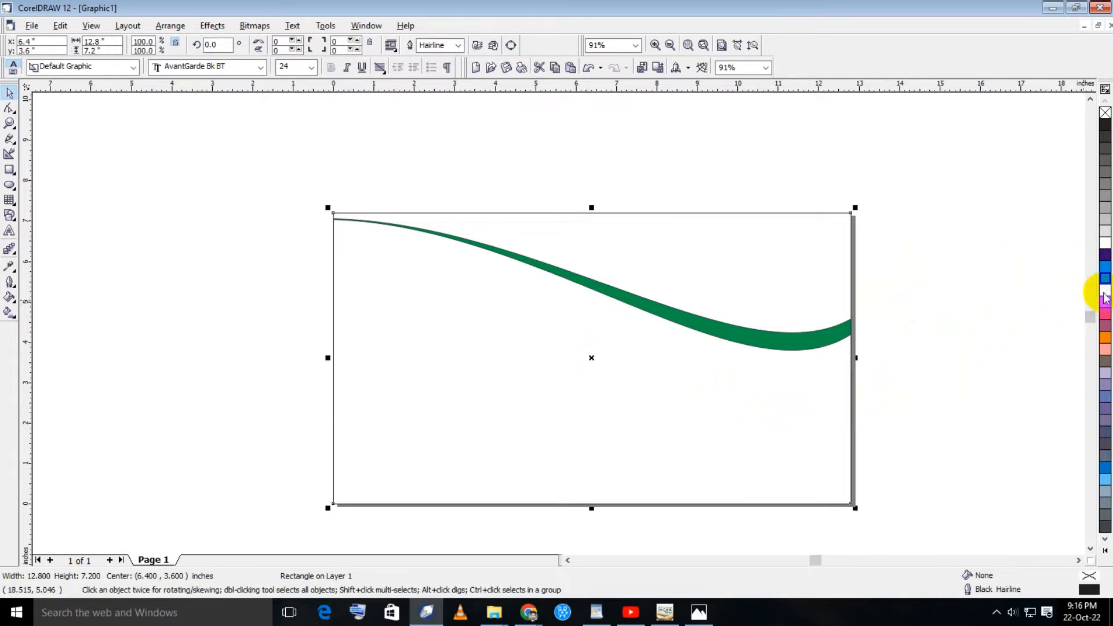
pyautogui.click(1106, 549)
pyautogui.click(1090, 220)
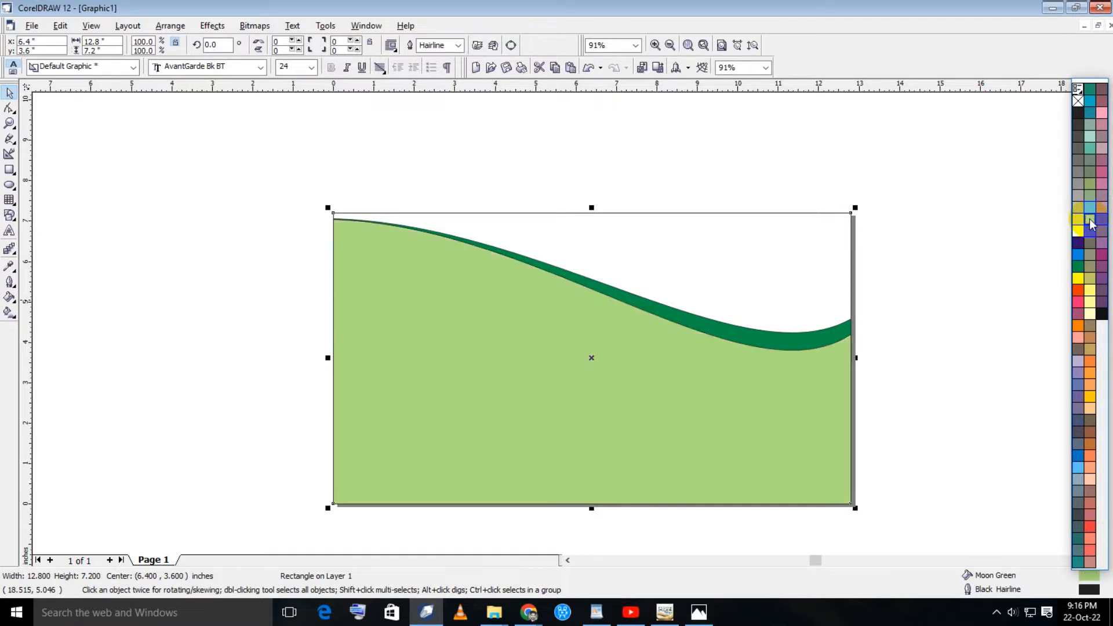
pyautogui.click(933, 226)
# - Remove the outlines from the white wave shape, the background rectangle and the green band
pyautogui.click(773, 252)
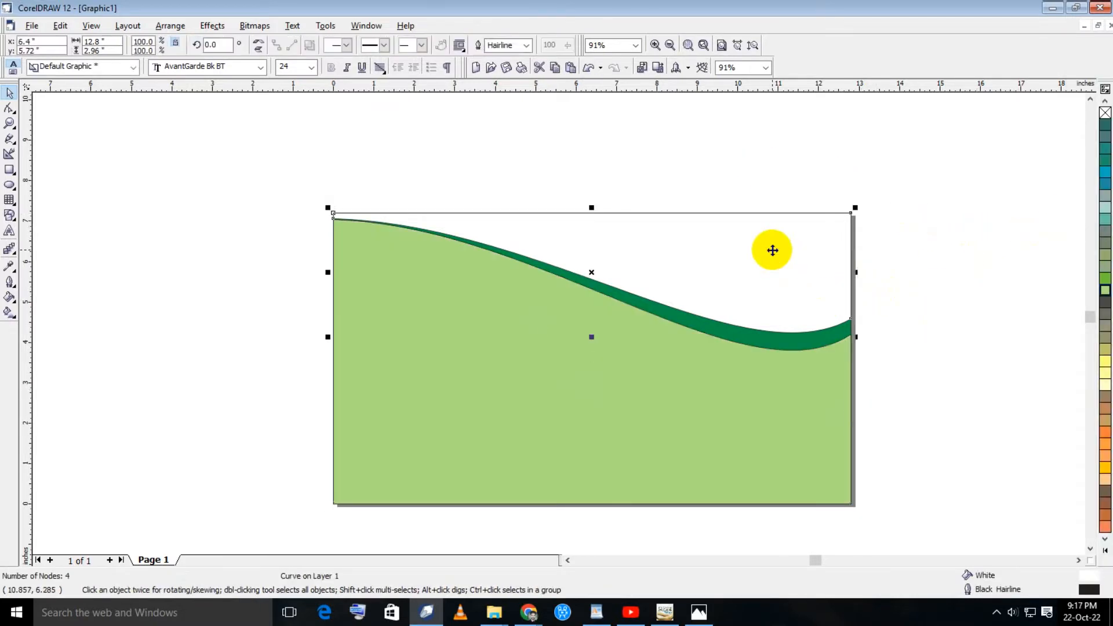
pyautogui.scroll(2, 644, 290)
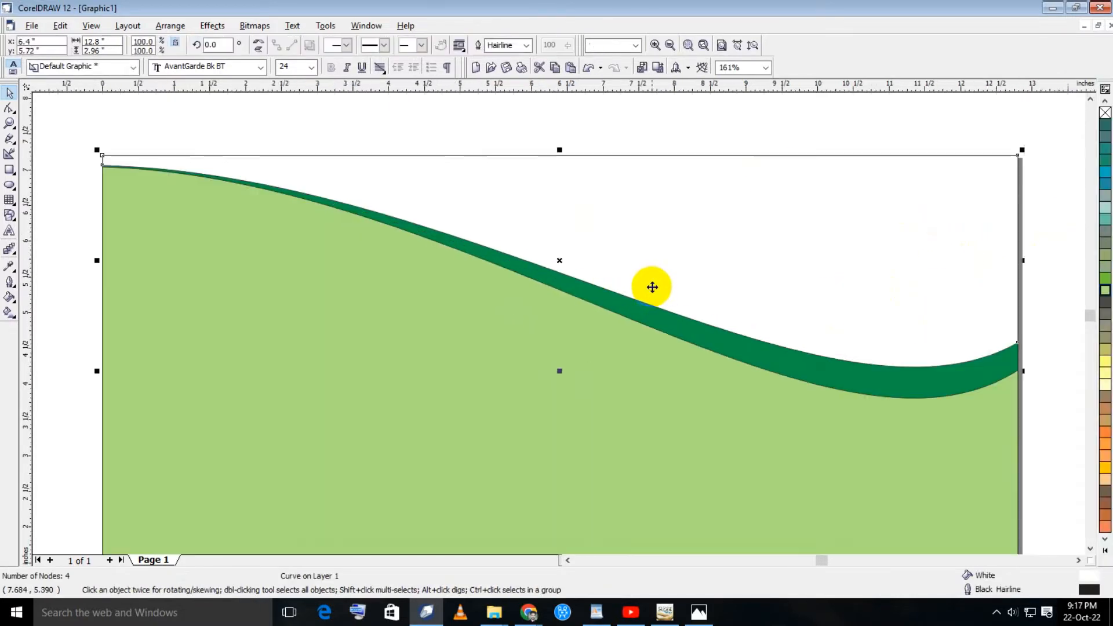
pyautogui.rightClick(1105, 113)
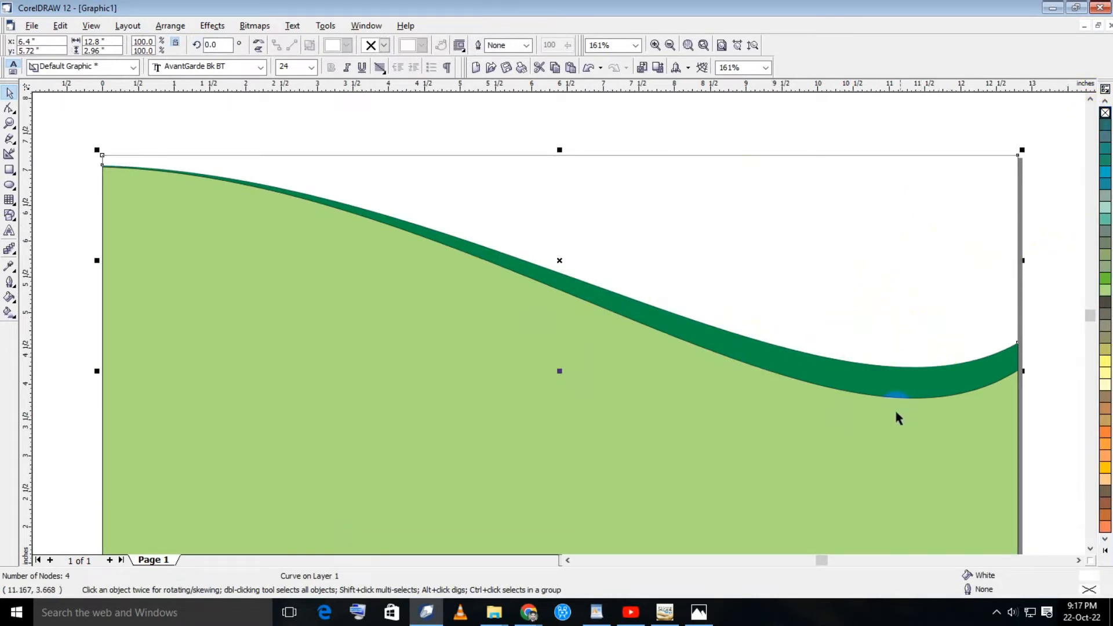
pyautogui.click(926, 401)
pyautogui.rightClick(1105, 112)
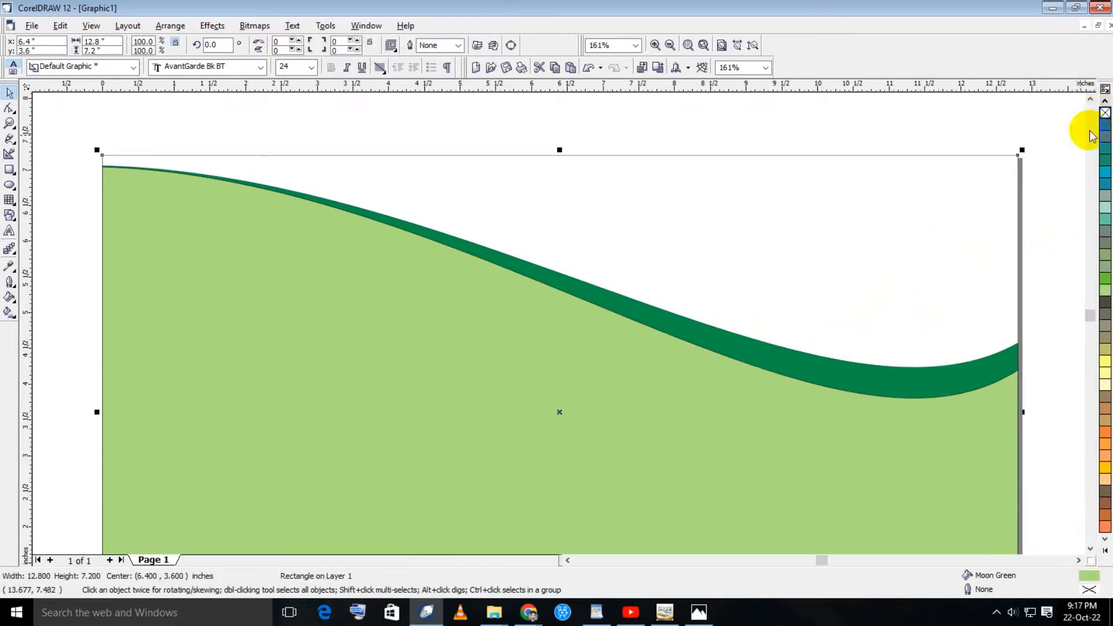
pyautogui.click(950, 386)
pyautogui.rightClick(1105, 113)
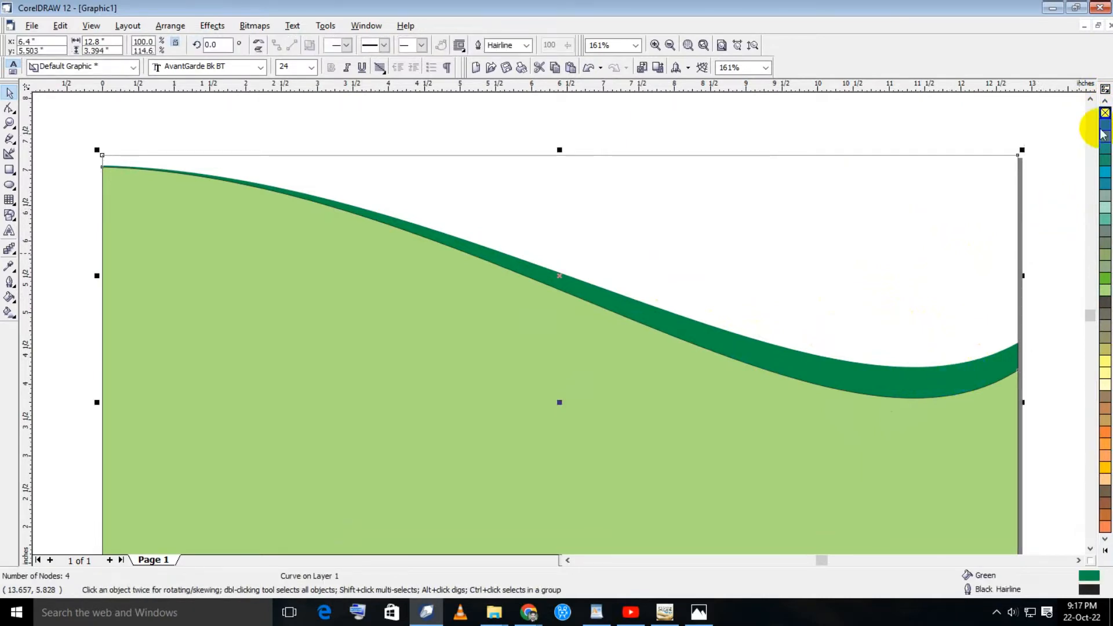
pyautogui.scroll(-3, 1047, 188)
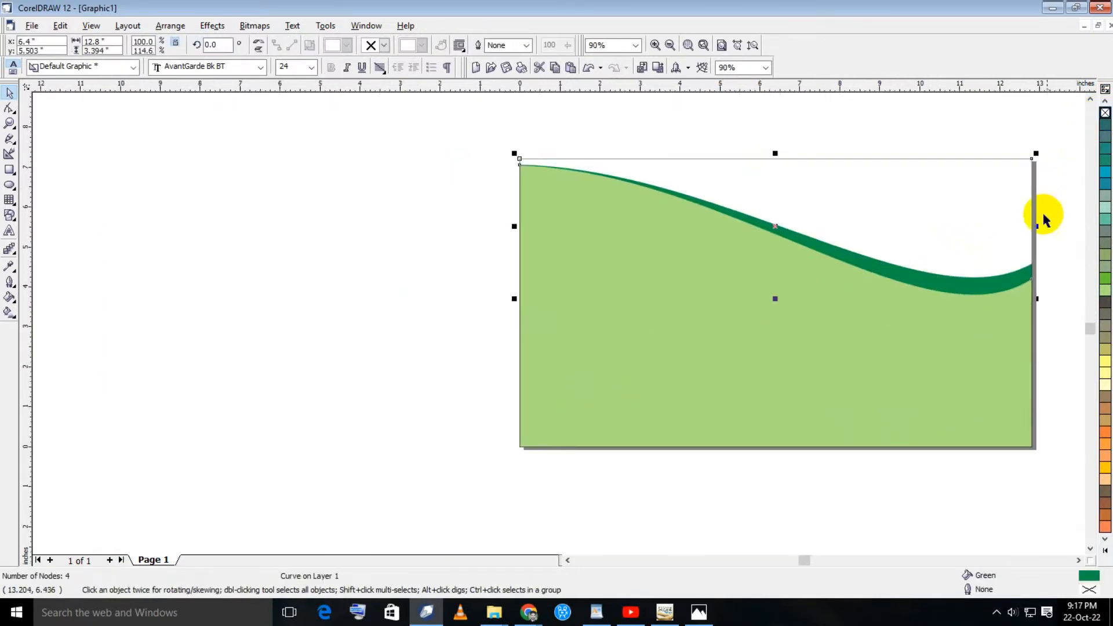
pyautogui.click(1078, 560)
pyautogui.click(927, 277)
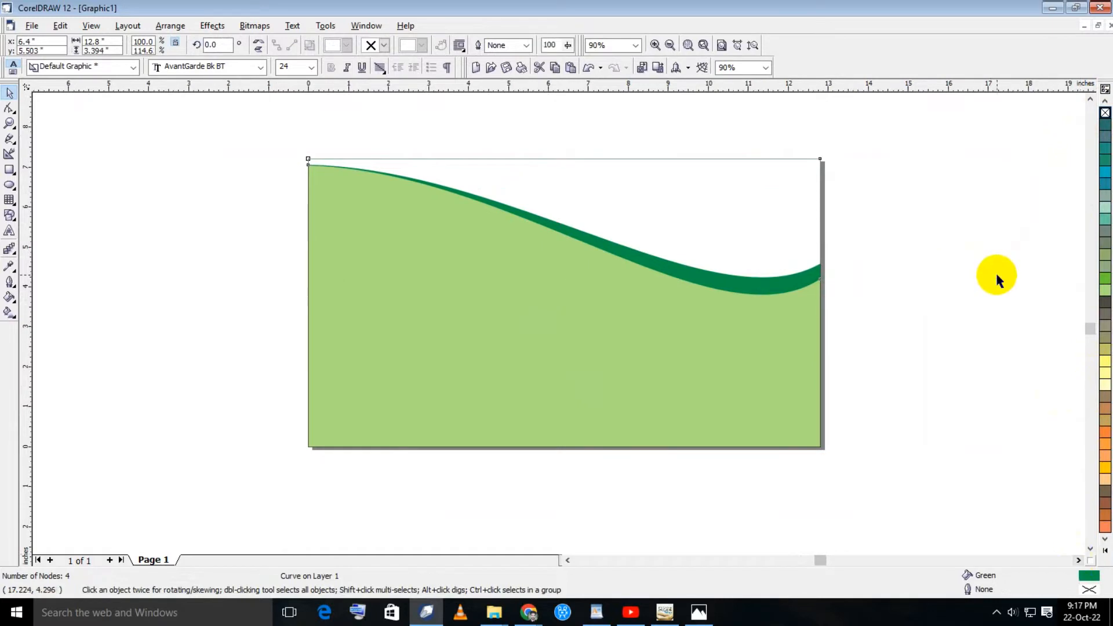
# - Draw an ellipse at the page's lower-left corner, move it up and stretch it to about 4.24 by 4.06 inches
pyautogui.click(9, 185)
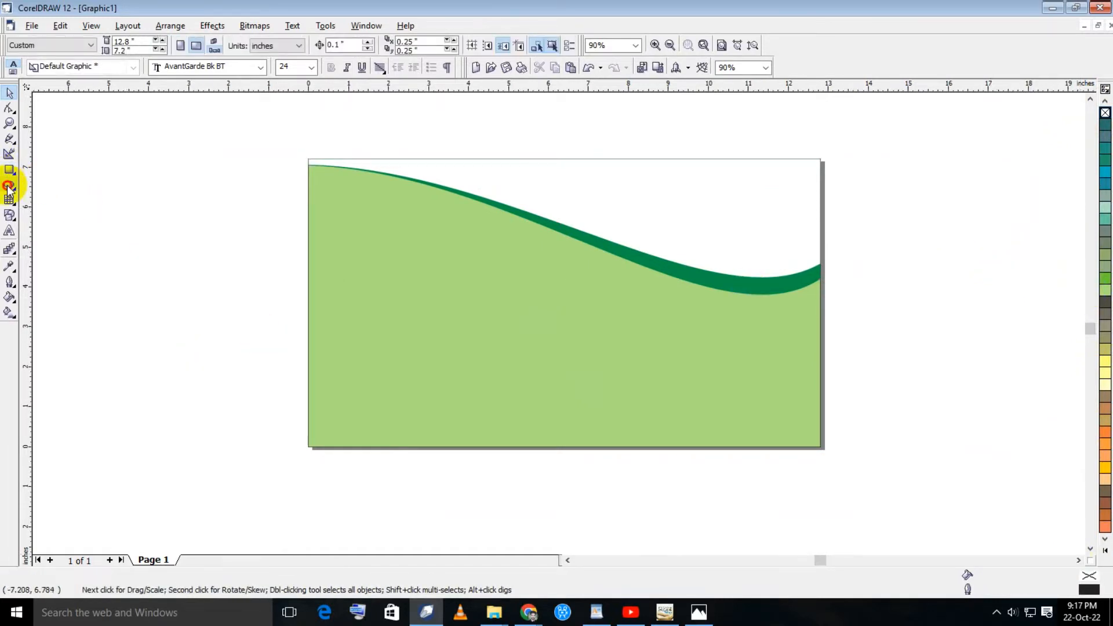
pyautogui.moveTo(304, 376); pyautogui.dragTo(478, 521)
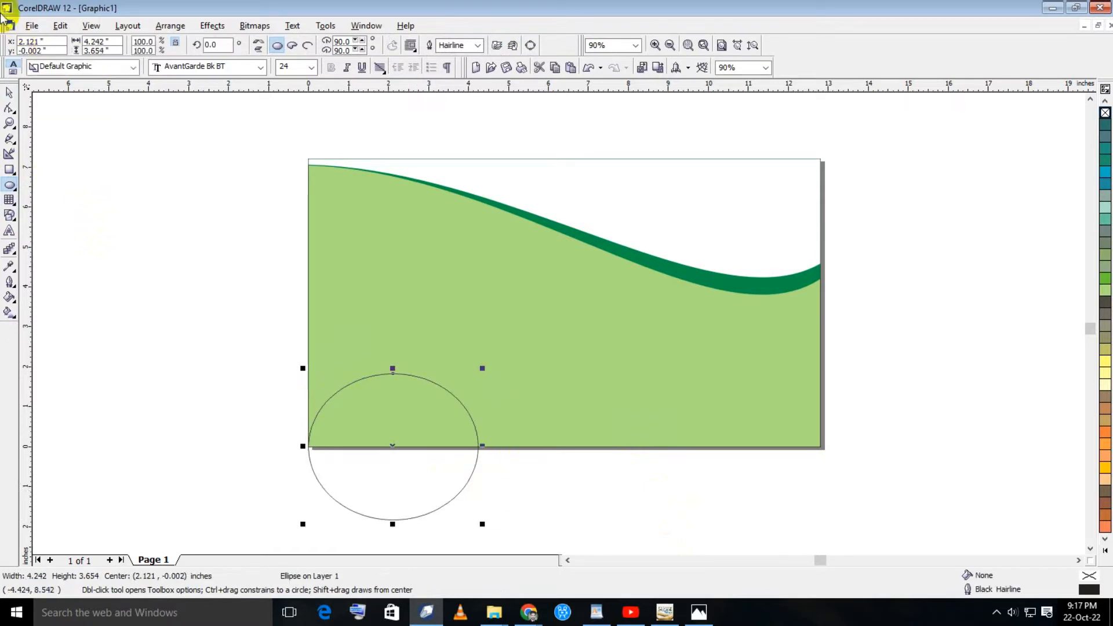
pyautogui.click(9, 92)
pyautogui.moveTo(392, 452); pyautogui.dragTo(380, 409)
pyautogui.moveTo(371, 321); pyautogui.dragTo(371, 305)
pyautogui.click(186, 402)
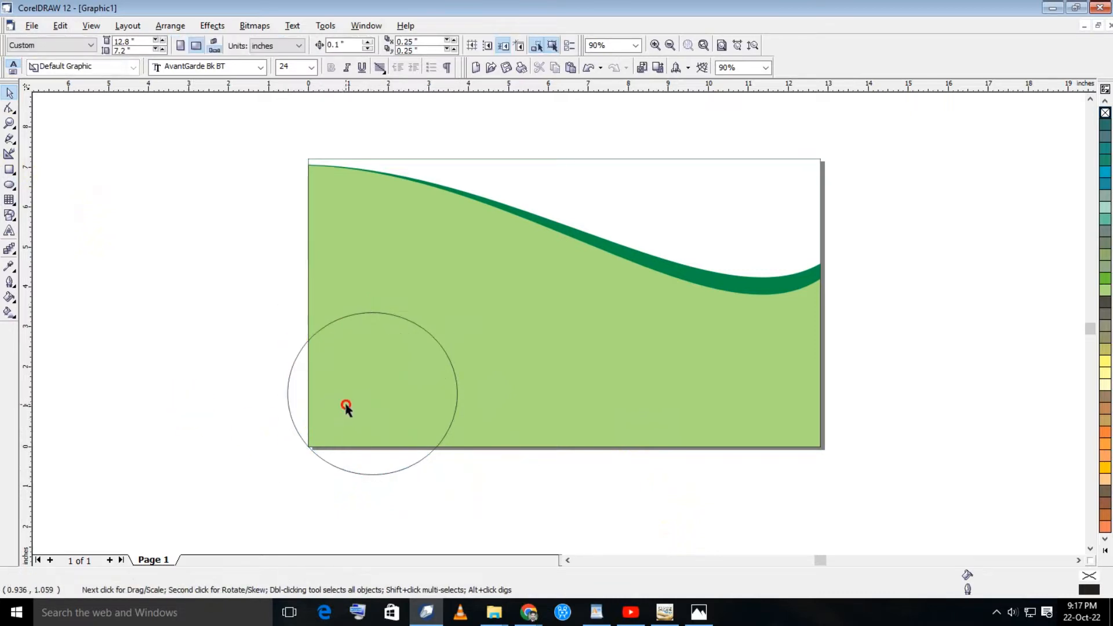
# - Move the ellipse to the blank area left of the page and set its width and height to 4 inches
pyautogui.click(379, 447)
pyautogui.moveTo(380, 441); pyautogui.dragTo(236, 353)
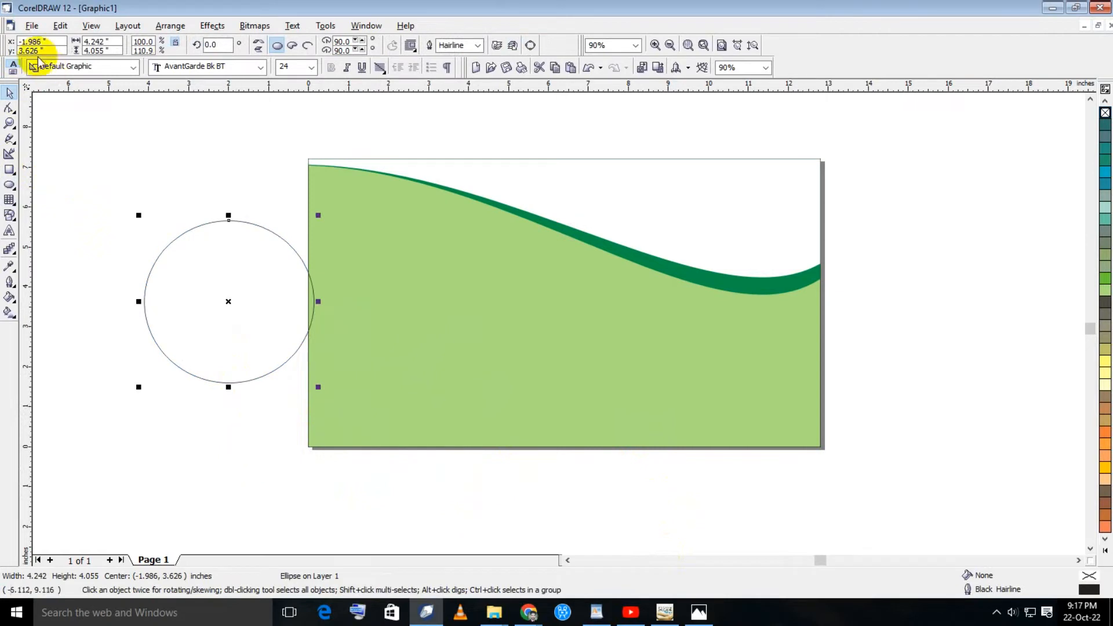
pyautogui.click(107, 43)
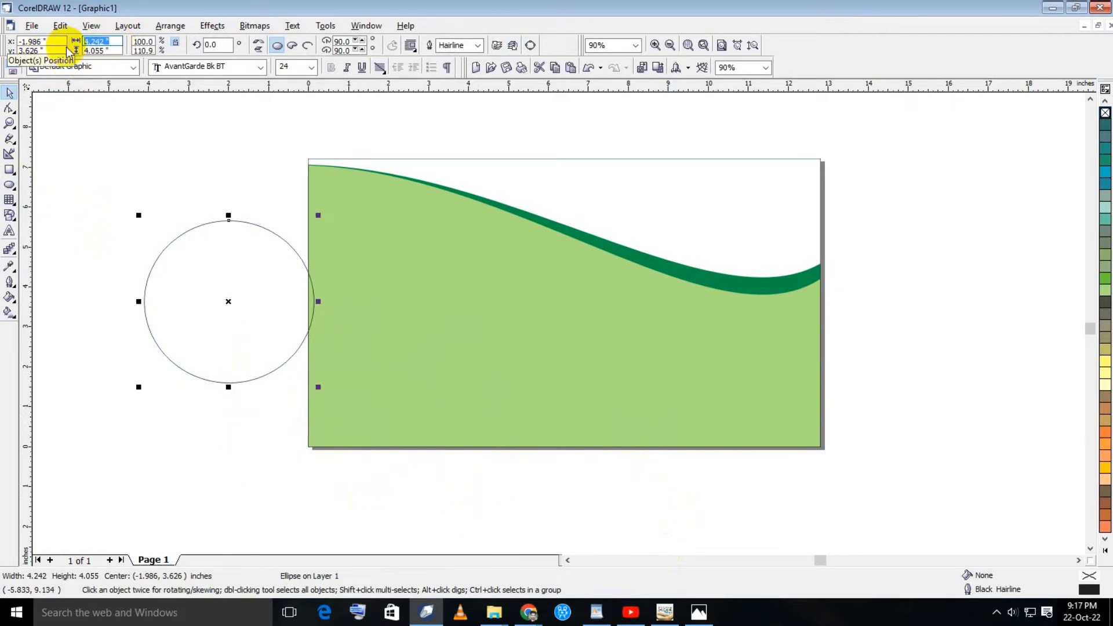
pyautogui.write('4')
pyautogui.press('Tab')
pyautogui.write('4')
pyautogui.press('Return')
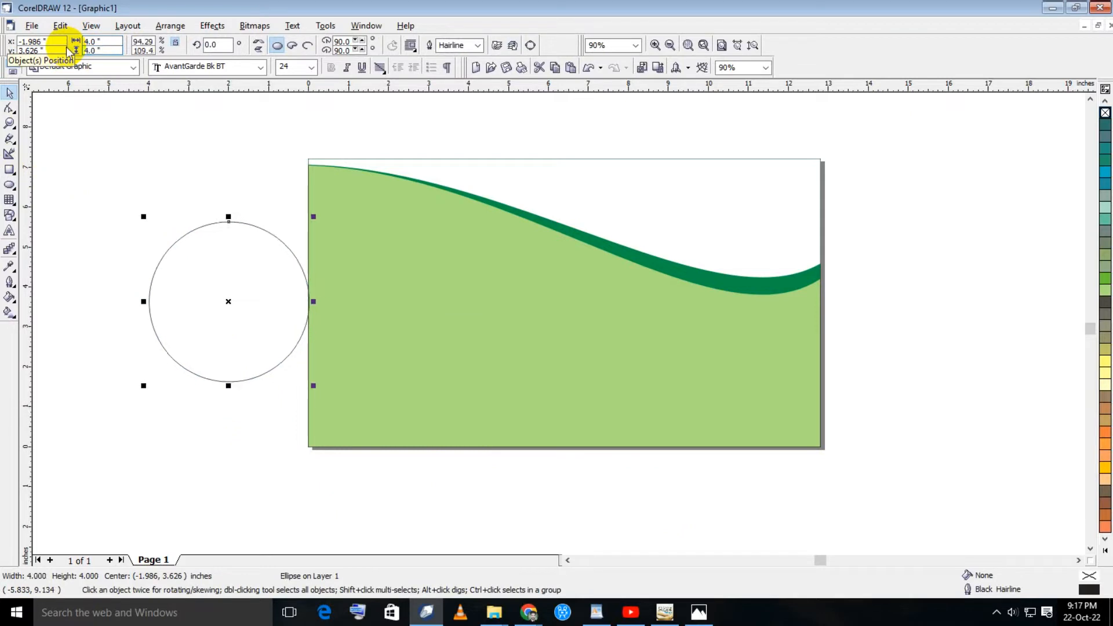
pyautogui.click(224, 124)
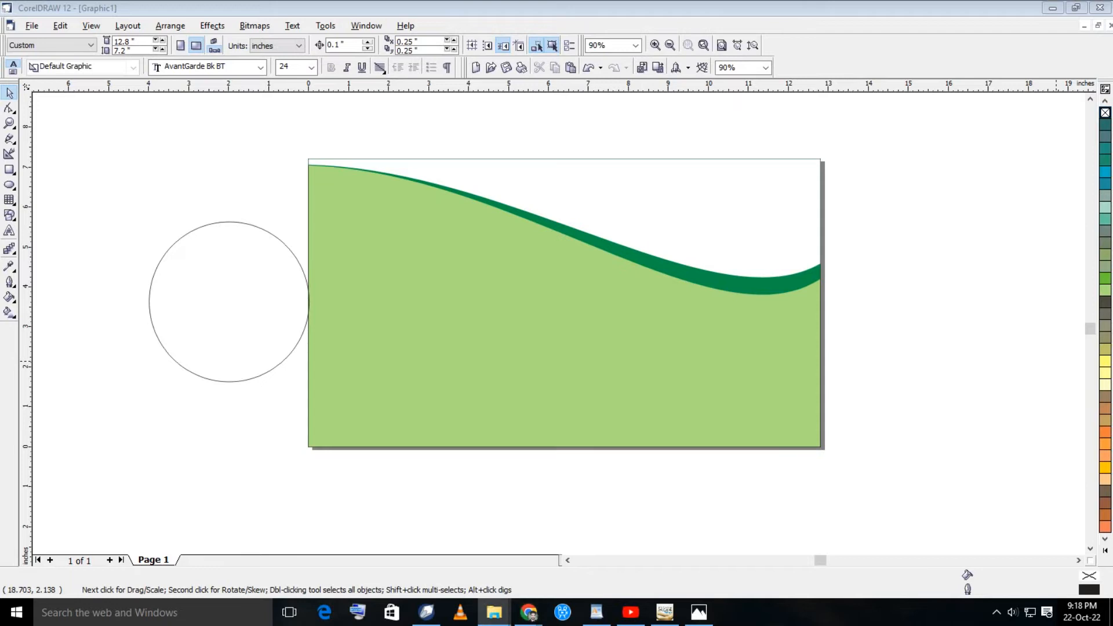
# - Place the medicine products picture, about 3.47 by 2.32 inches, on the lower right part of the light green background
pyautogui.click(703, 336)
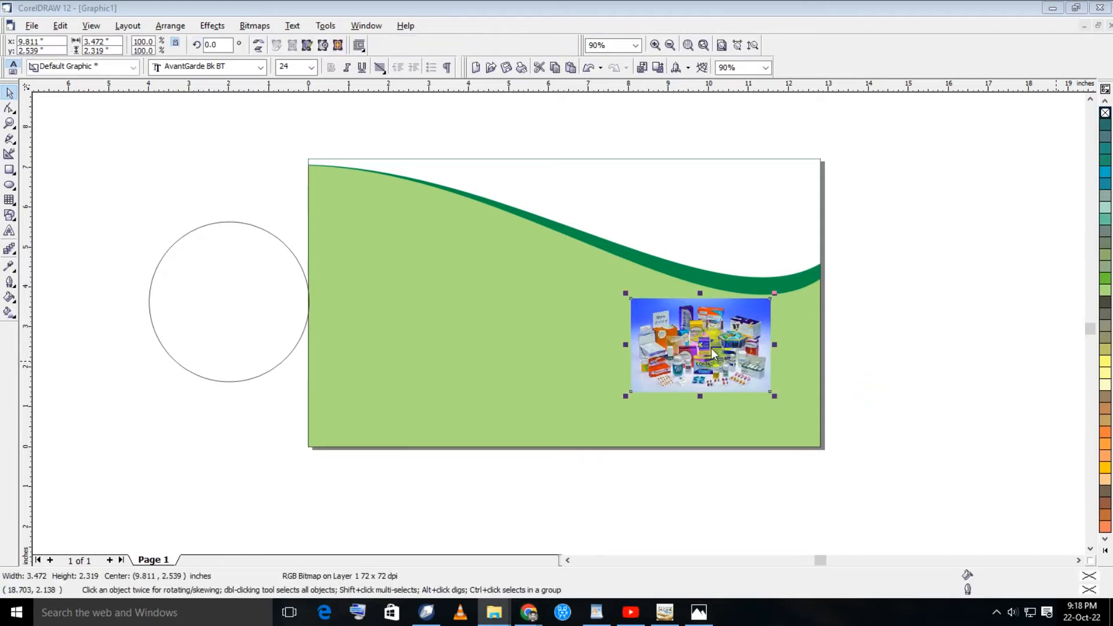
pyautogui.press('Escape')
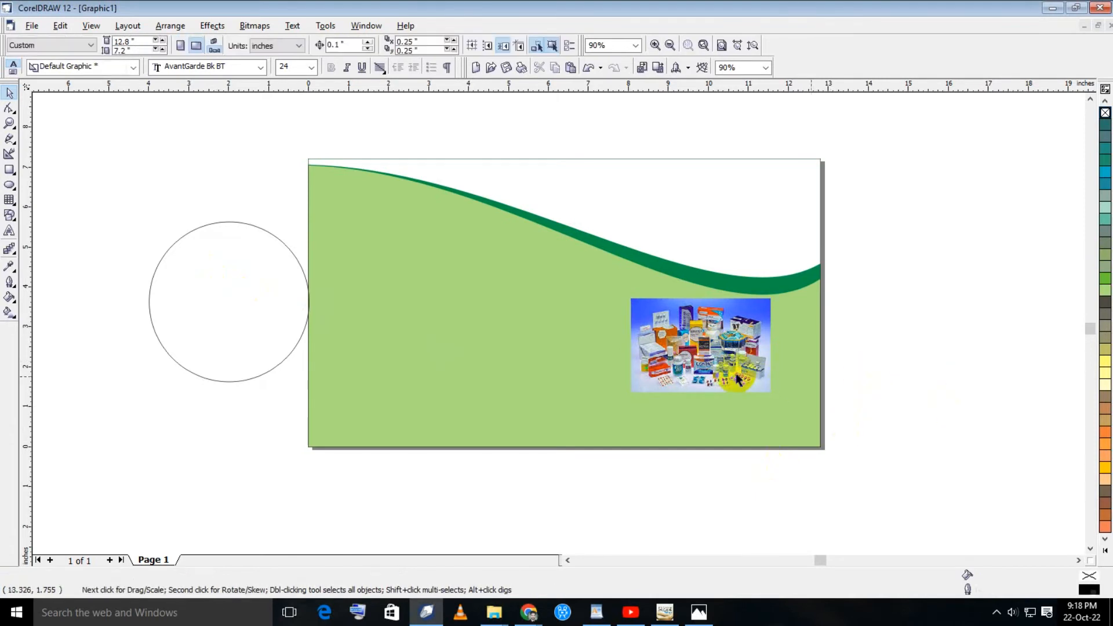
# - Enlarge the medicine products picture to about 5.83 by 3.89 inches and PowerClip it inside the circle left of the page
pyautogui.moveTo(262, 288); pyautogui.dragTo(385, 489)
pyautogui.moveTo(341, 344); pyautogui.dragTo(682, 200)
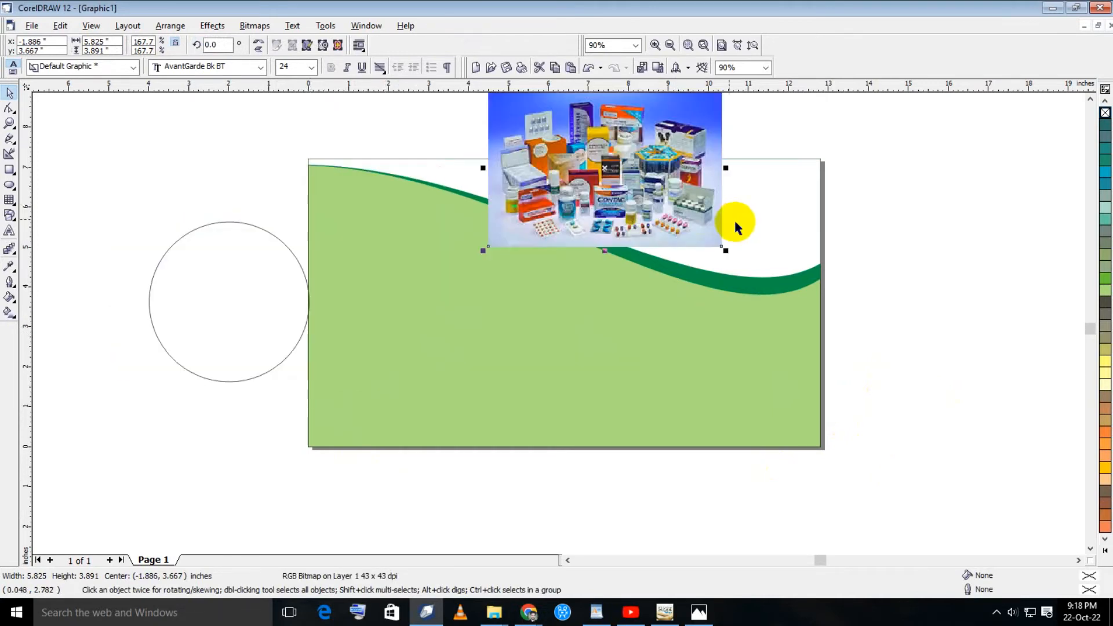
pyautogui.click(220, 27)
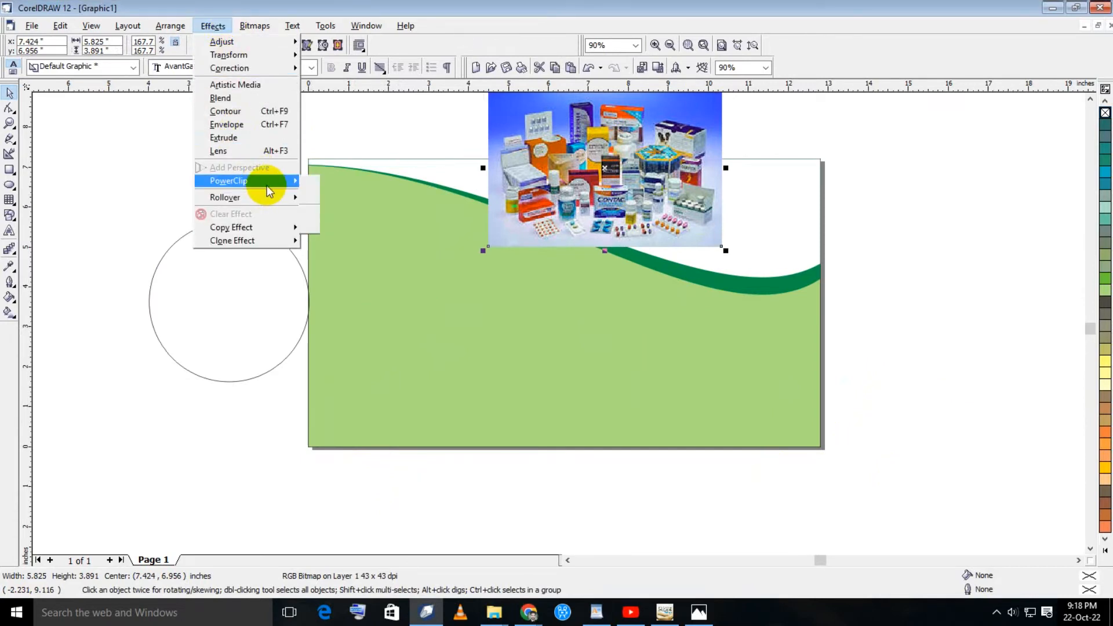
pyautogui.moveTo(266, 181)
pyautogui.click(321, 183)
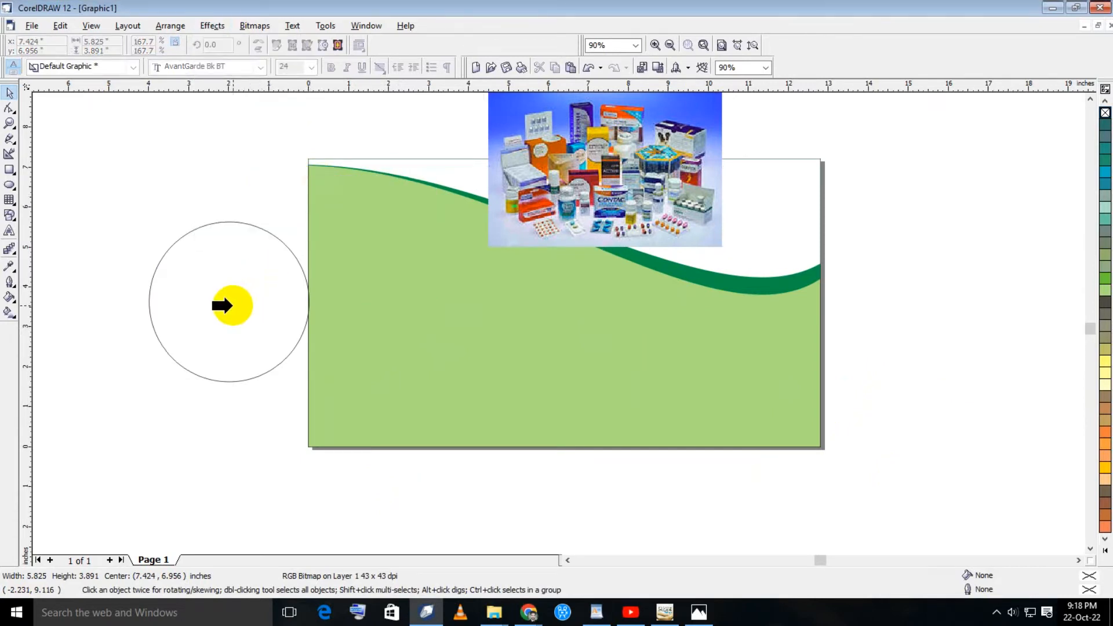
pyautogui.click(225, 304)
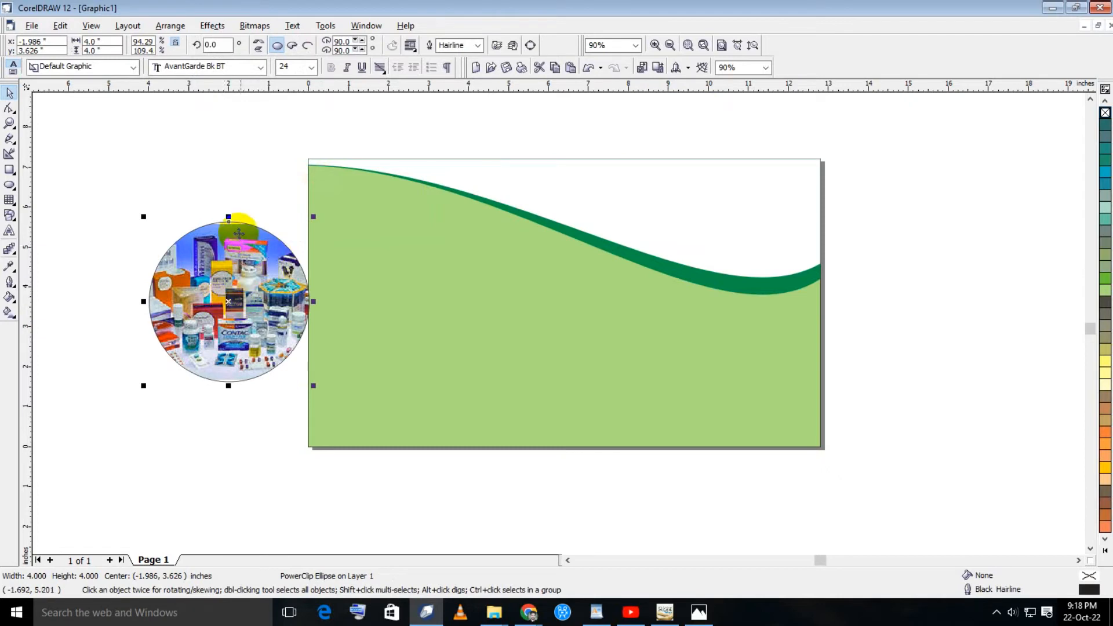
# - Edit the circle's PowerClip contents, stretch the picture vertically to a height of 4 inches and finish editing the contents
pyautogui.scroll(2, 221, 221)
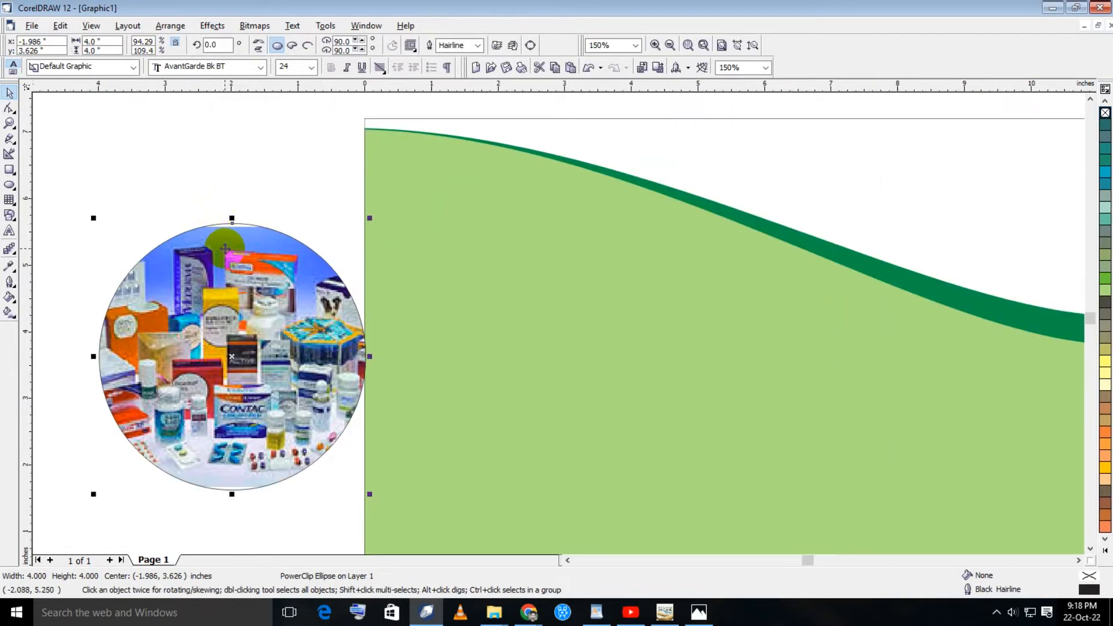
pyautogui.rightClick(225, 248)
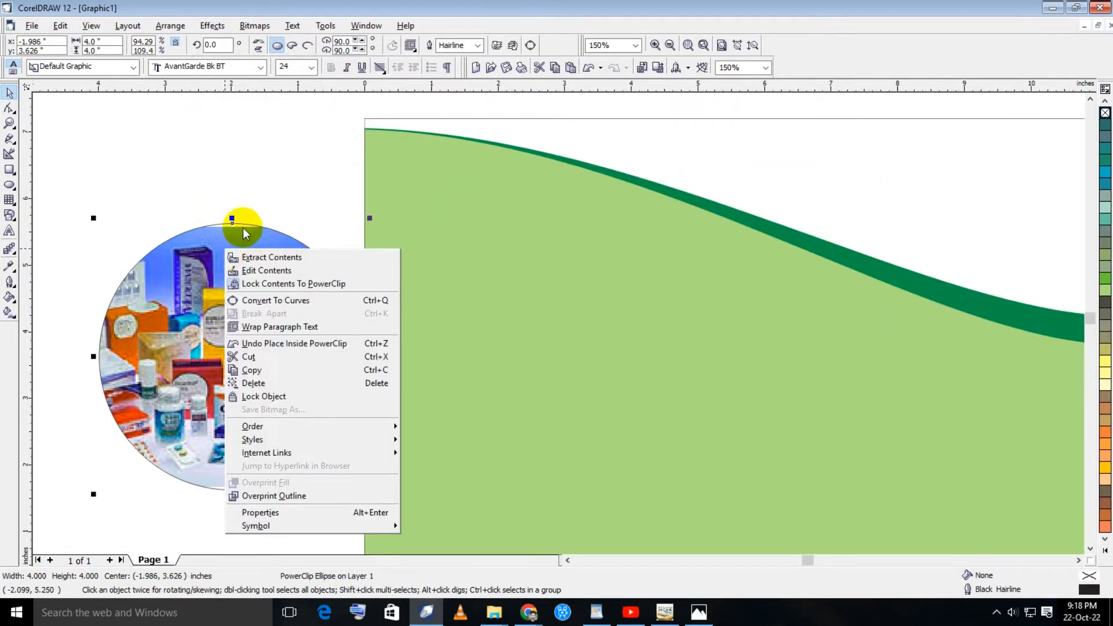
pyautogui.click(257, 277)
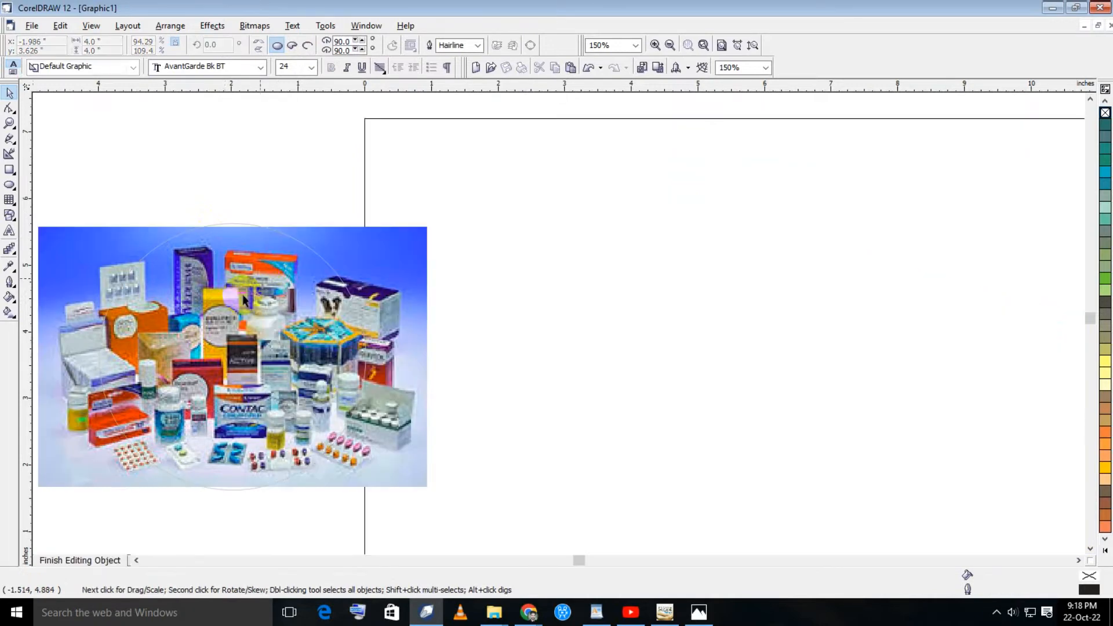
pyautogui.moveTo(232, 222); pyautogui.dragTo(232, 218)
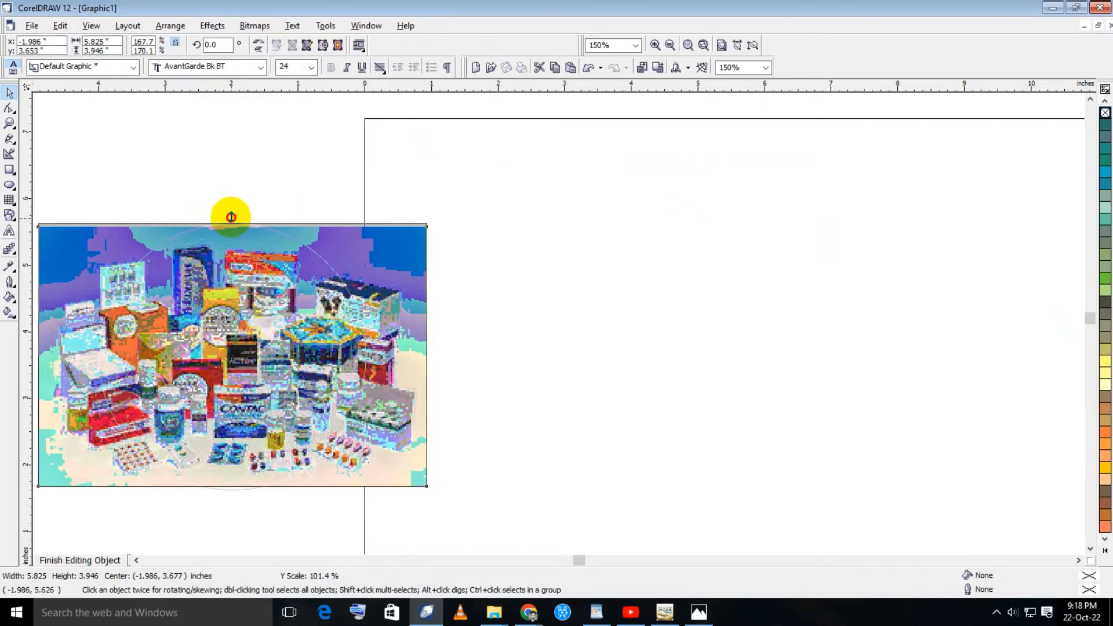
pyautogui.moveTo(232, 497); pyautogui.dragTo(232, 500)
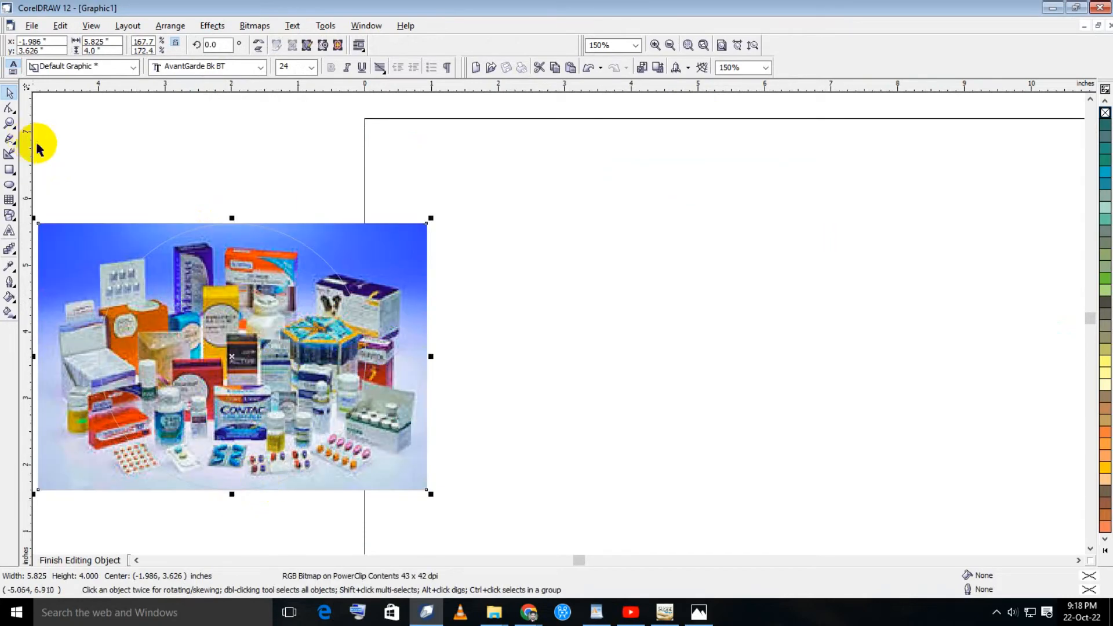
pyautogui.rightClick(204, 300)
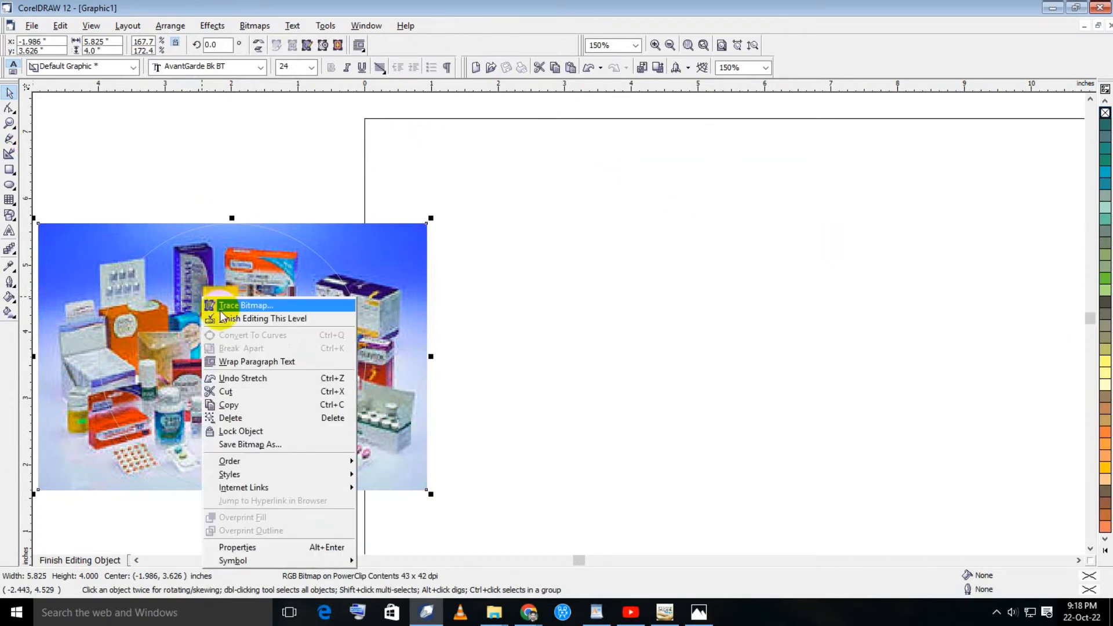
pyautogui.click(240, 317)
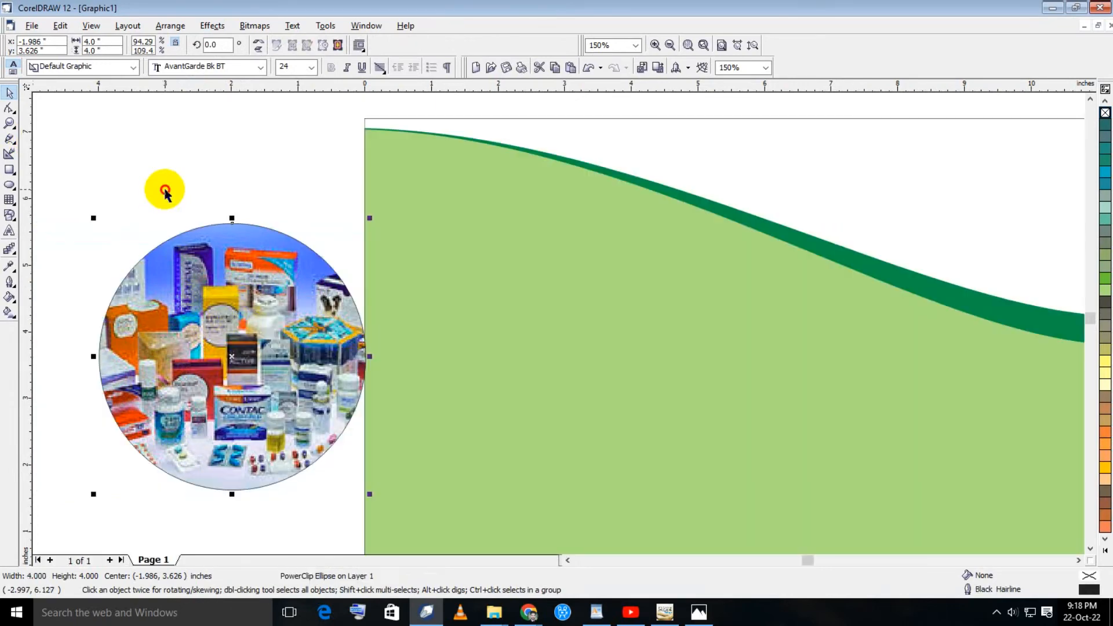
# - Move the circular medicine picture onto the light green background at the page's lower-left corner
pyautogui.click(166, 231)
pyautogui.moveTo(232, 383); pyautogui.dragTo(482, 448)
pyautogui.scroll(-3, 541, 377)
pyautogui.click(932, 338)
pyautogui.click(307, 366)
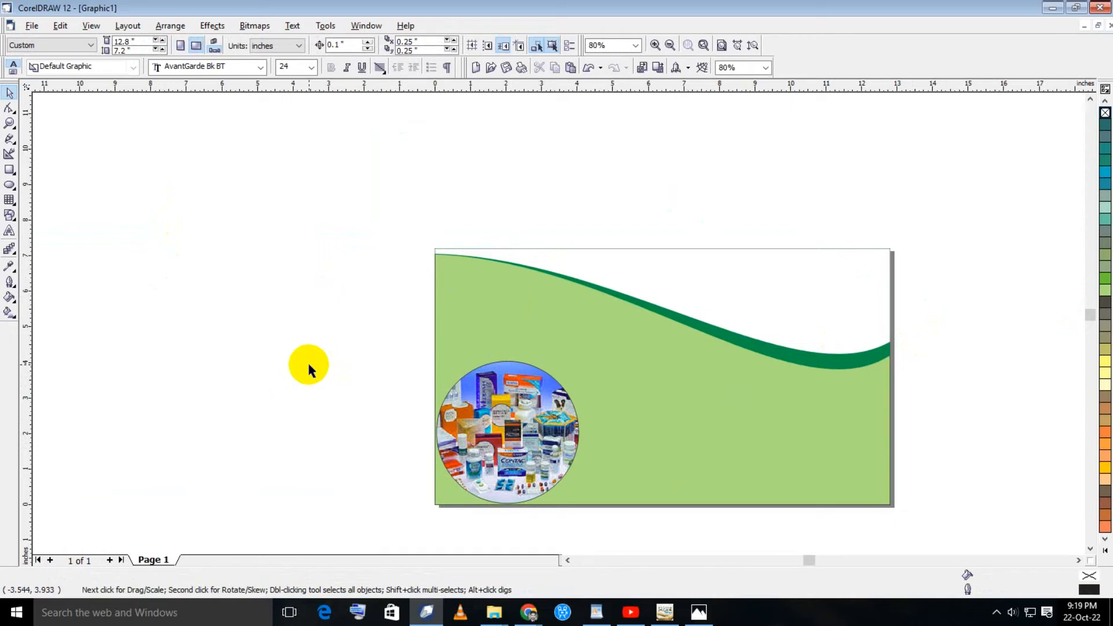
# - Give the circular picture a white 33 px outline with rounded corners and line caps, behind the fill and scaled with the image
pyautogui.click(524, 422)
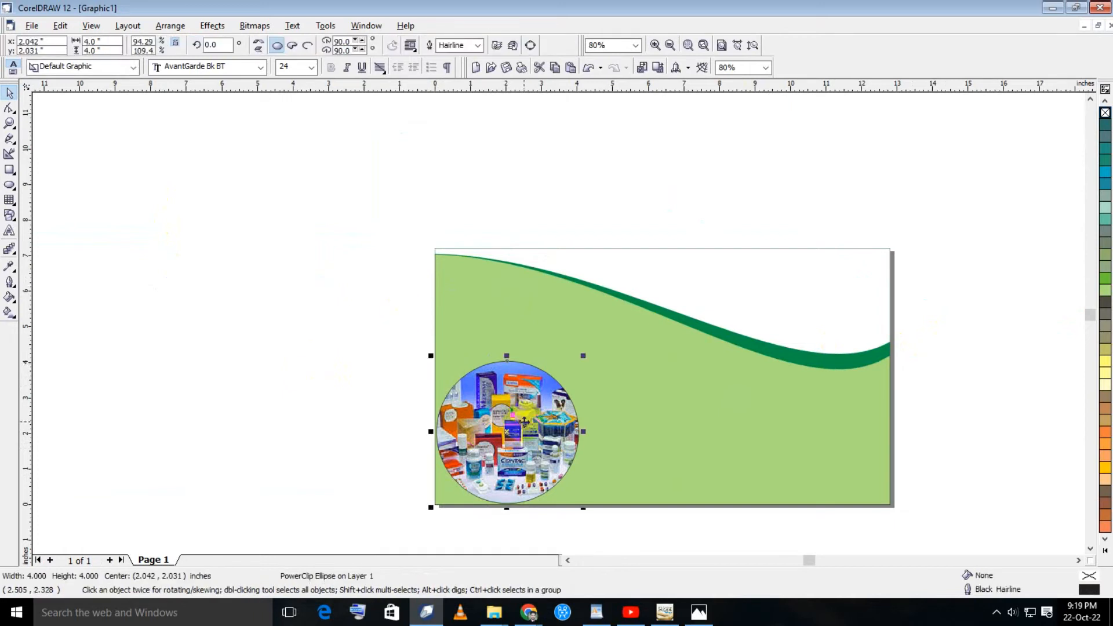
pyautogui.press('F12')
pyautogui.click(467, 232)
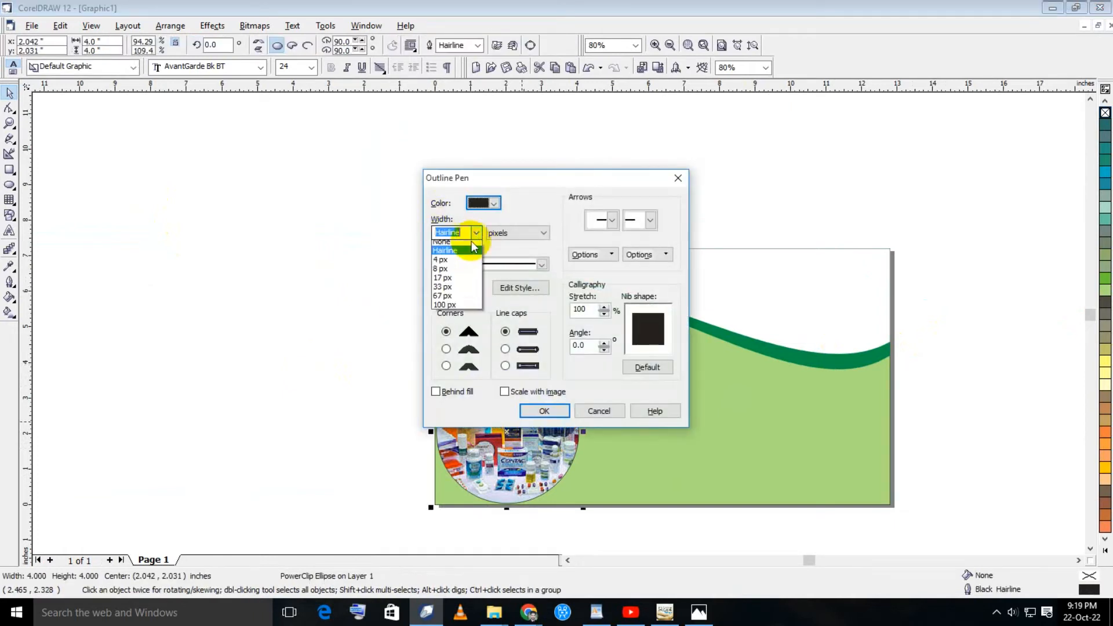
pyautogui.click(459, 289)
pyautogui.click(446, 349)
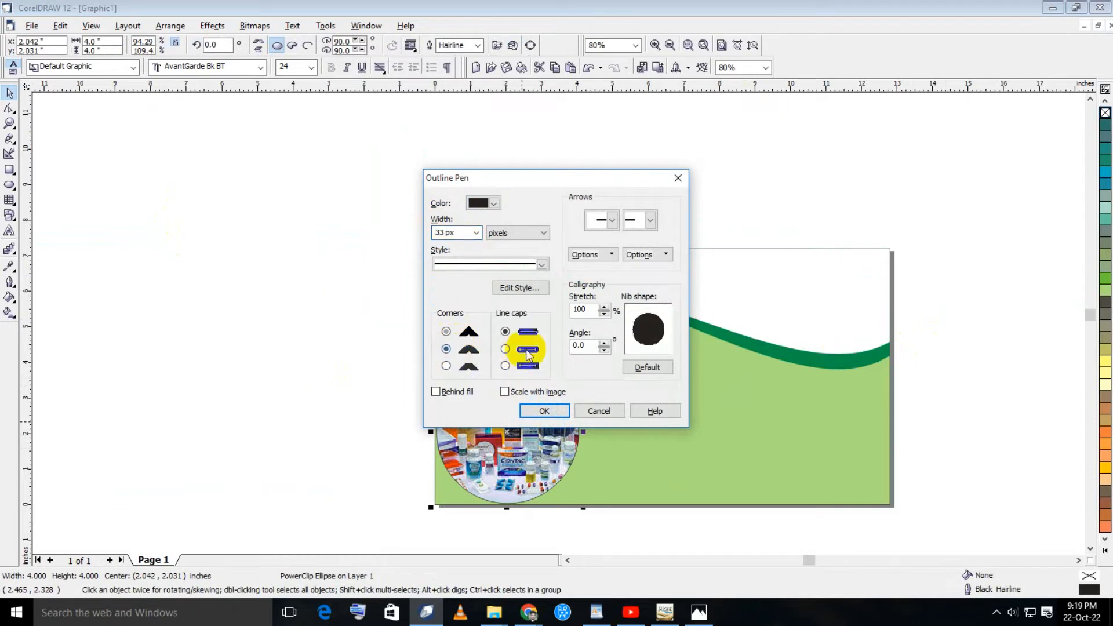
pyautogui.click(510, 349)
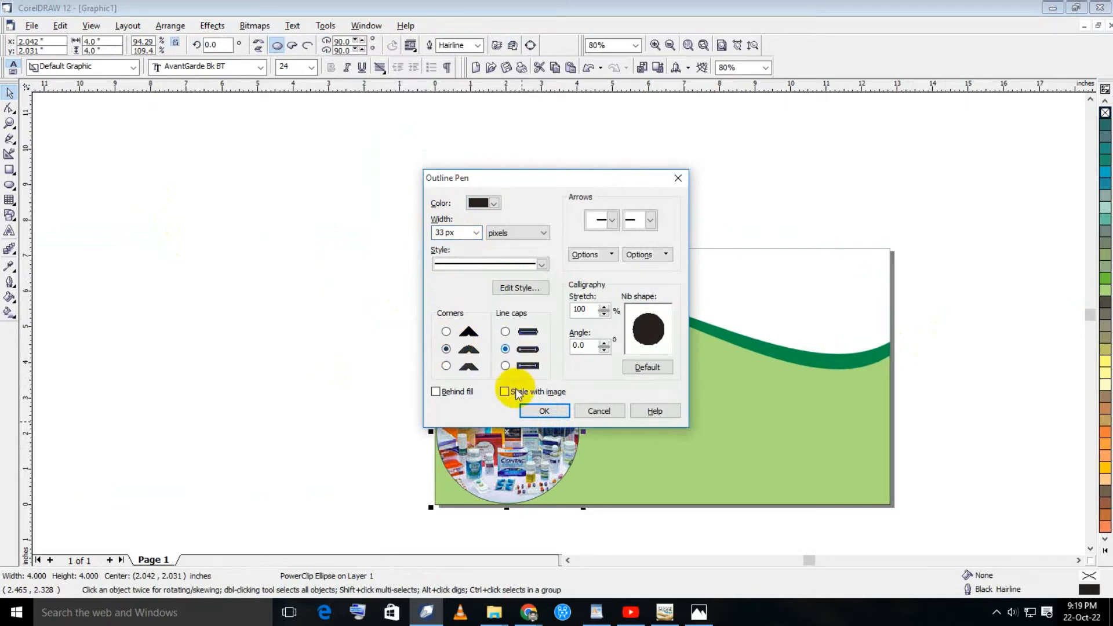
pyautogui.click(504, 392)
pyautogui.click(441, 392)
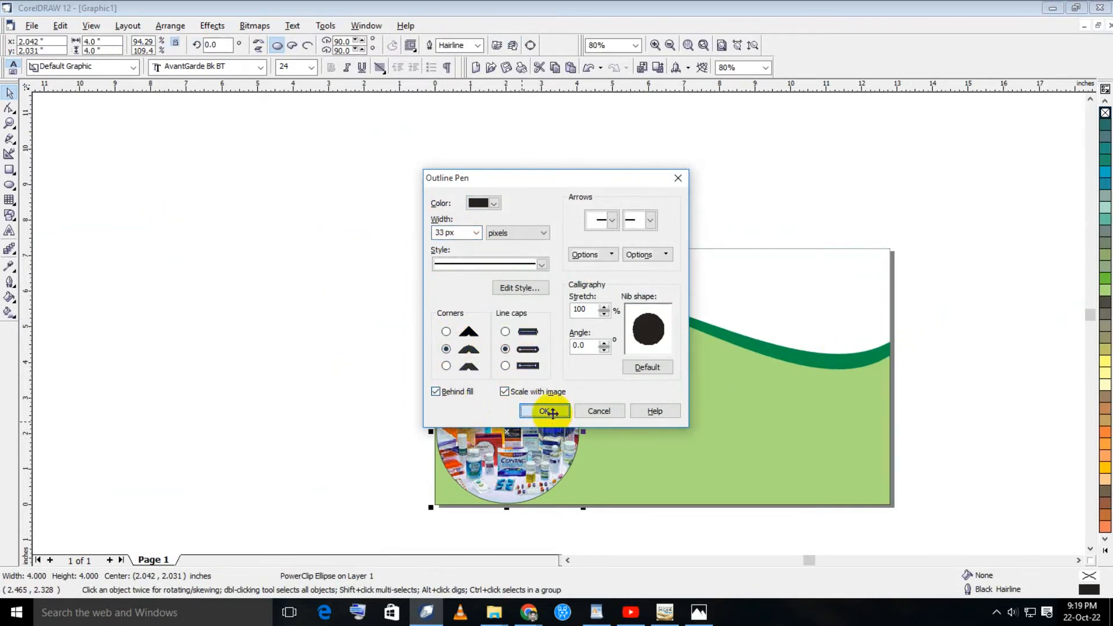
pyautogui.click(547, 411)
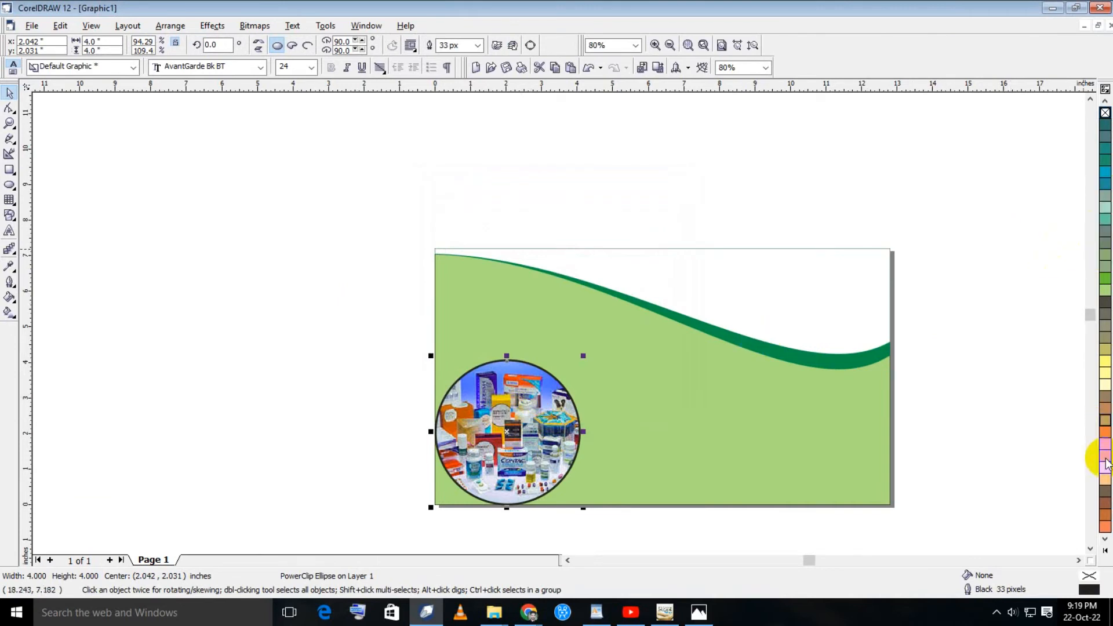
pyautogui.click(1106, 550)
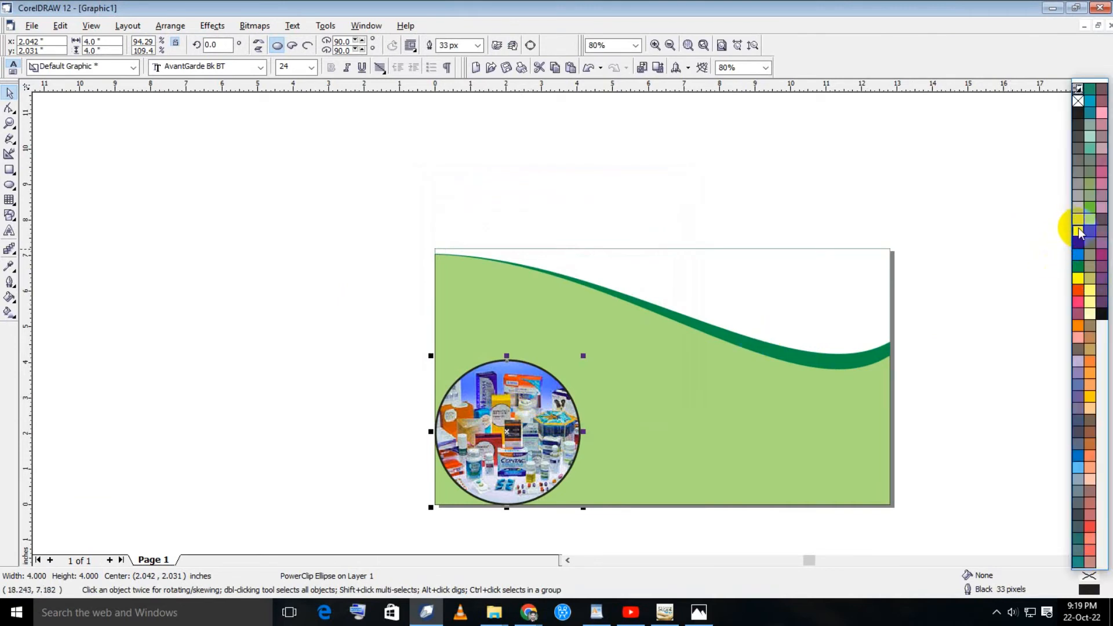
pyautogui.rightClick(1079, 231)
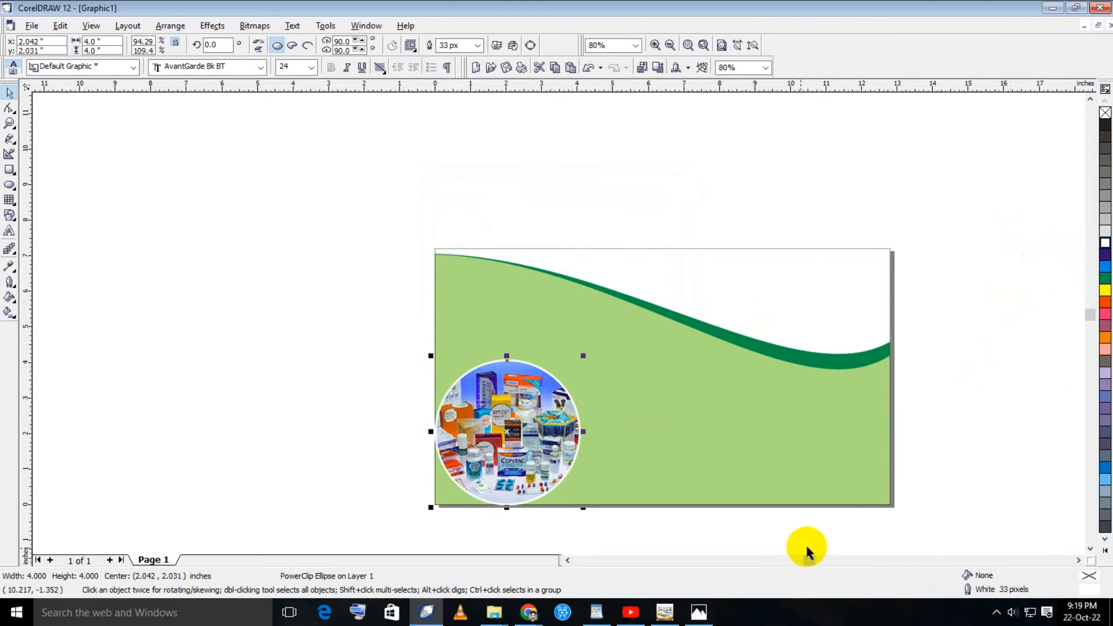
# - Switch to InPage and copy the text box containing the Urdu medical store name
pyautogui.click(696, 616)
pyautogui.click(665, 612)
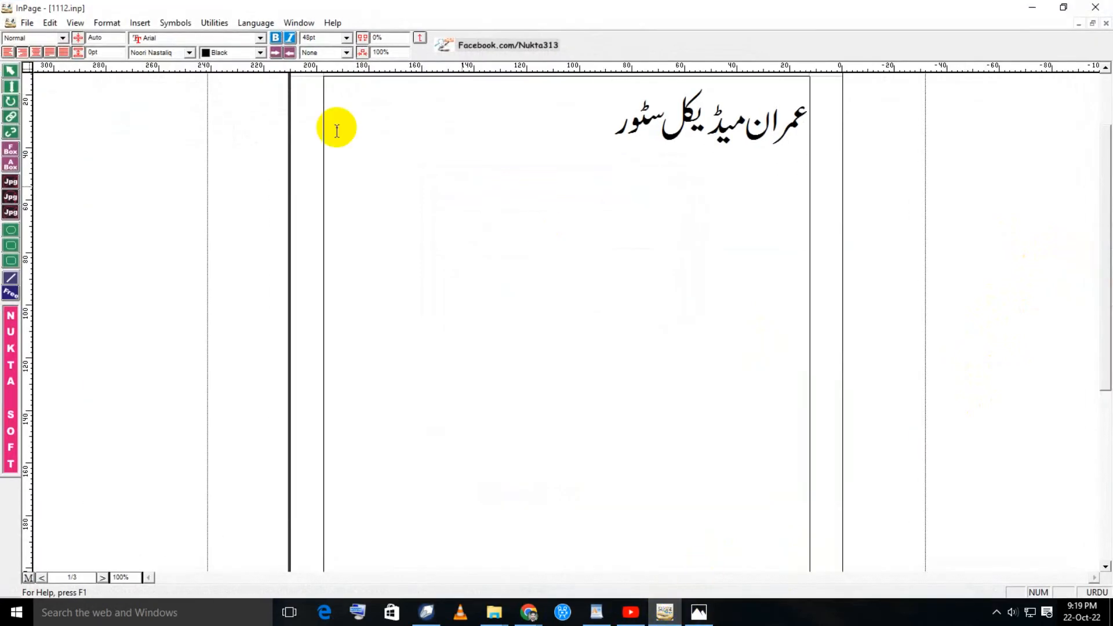
pyautogui.click(497, 184)
pyautogui.rightClick(487, 157)
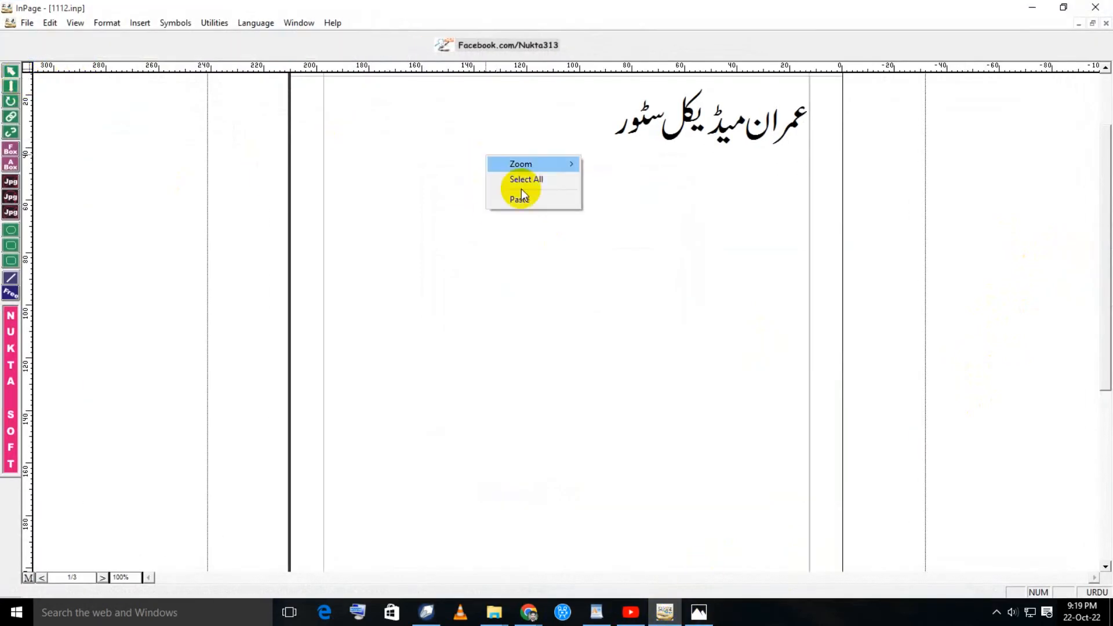
pyautogui.click(526, 184)
pyautogui.rightClick(523, 183)
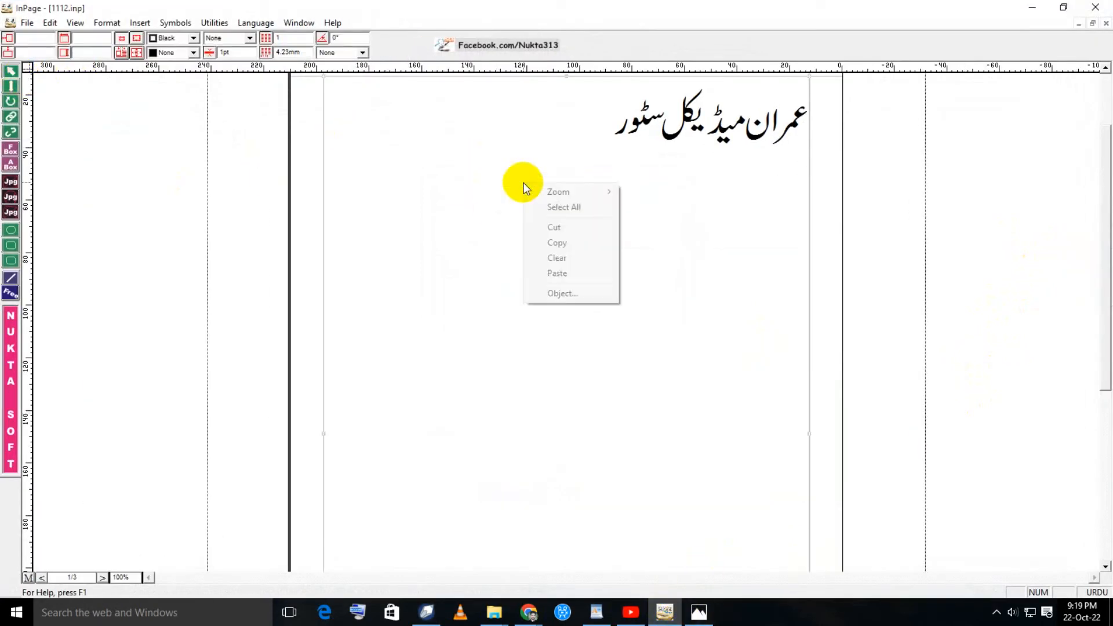
pyautogui.click(561, 240)
# - Switch back to CorelDRAW and paste the copied Urdu store name into the drawing
pyautogui.click(429, 616)
pyautogui.rightClick(340, 219)
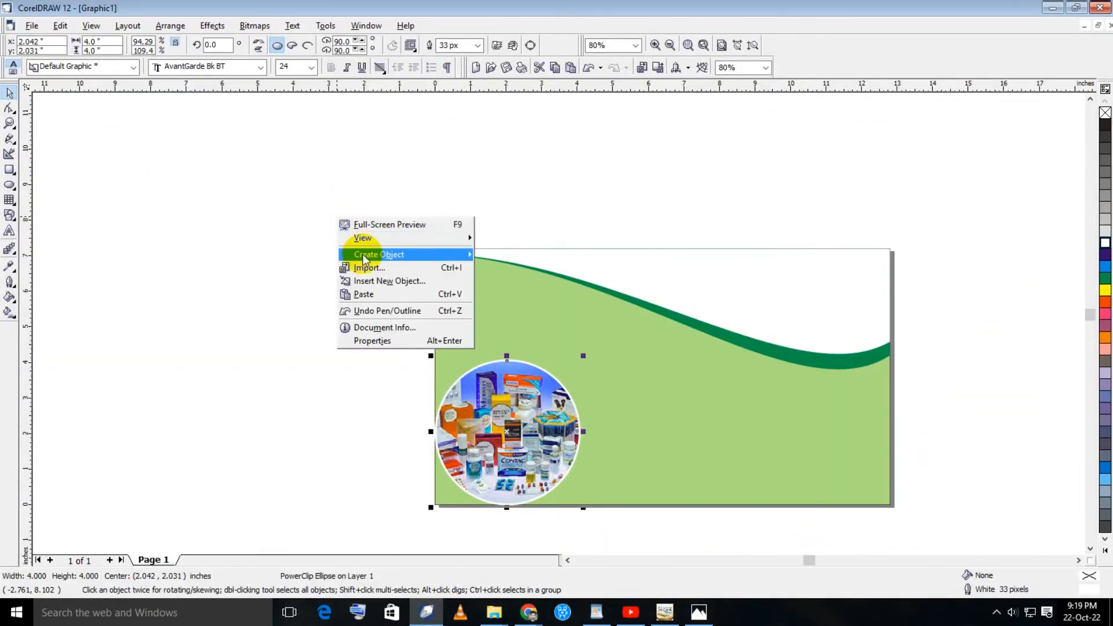
pyautogui.click(365, 295)
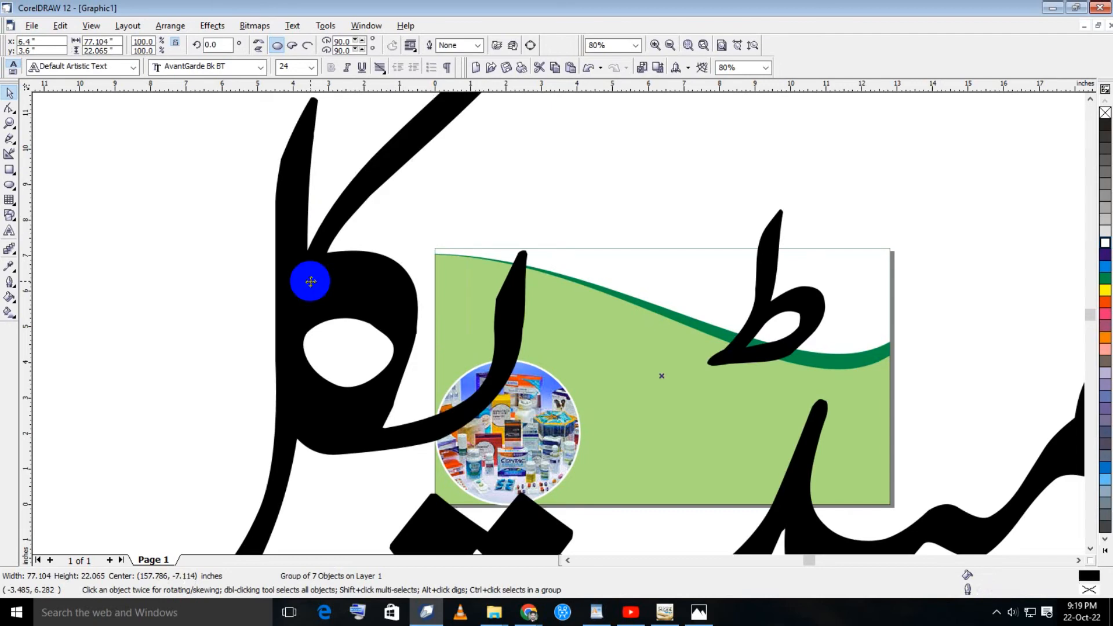
# - Shrink the oversized Urdu store name and move it over the upper part of the page
pyautogui.click(296, 311)
pyautogui.scroll(-2, 293, 304)
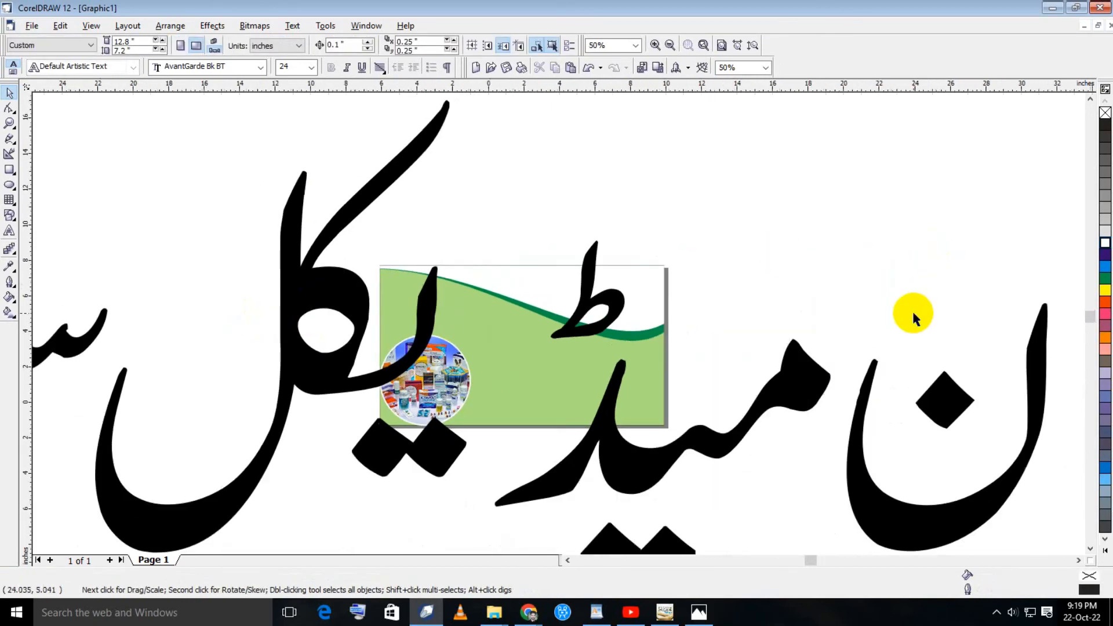
pyautogui.scroll(-2, 922, 348)
pyautogui.click(802, 369)
pyautogui.moveTo(801, 369); pyautogui.dragTo(896, 184)
pyautogui.moveTo(863, 105); pyautogui.dragTo(144, 341)
pyautogui.moveTo(83, 375); pyautogui.dragTo(784, 297)
pyautogui.click(812, 260)
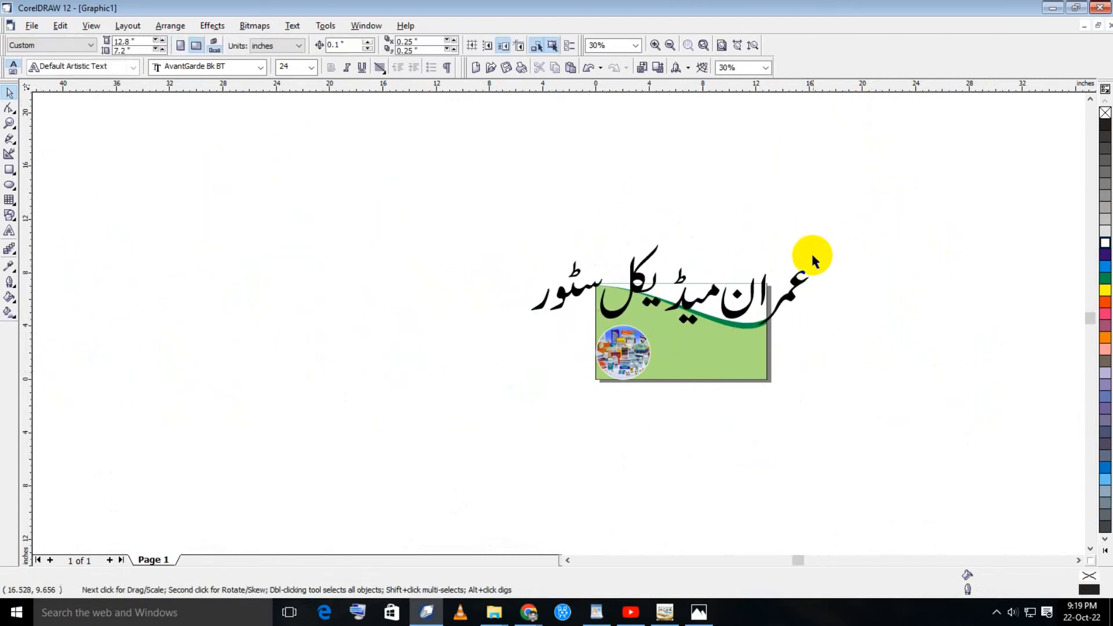
# - Scale the Urdu store name down to fit the white area at the page's upper right and fill it orange-red
pyautogui.click(798, 285)
pyautogui.moveTo(815, 241); pyautogui.dragTo(722, 300)
pyautogui.click(1106, 302)
pyautogui.click(541, 303)
# - Add the store's phone number as artistic text in the blank area left of the page
pyautogui.scroll(2, 616, 298)
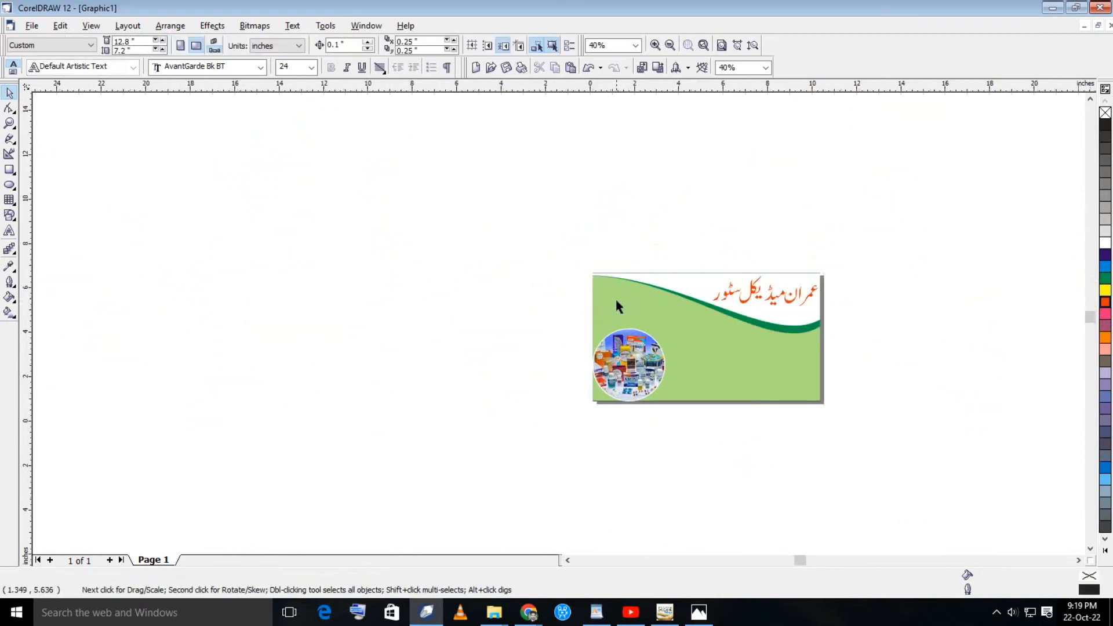
pyautogui.click(9, 231)
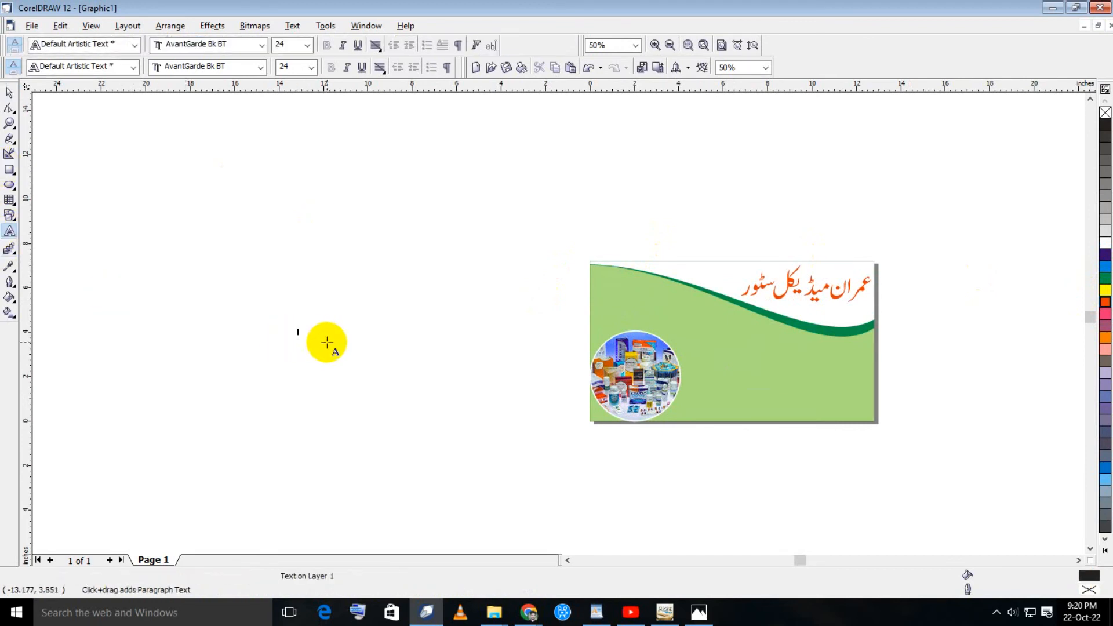
pyautogui.write('o')
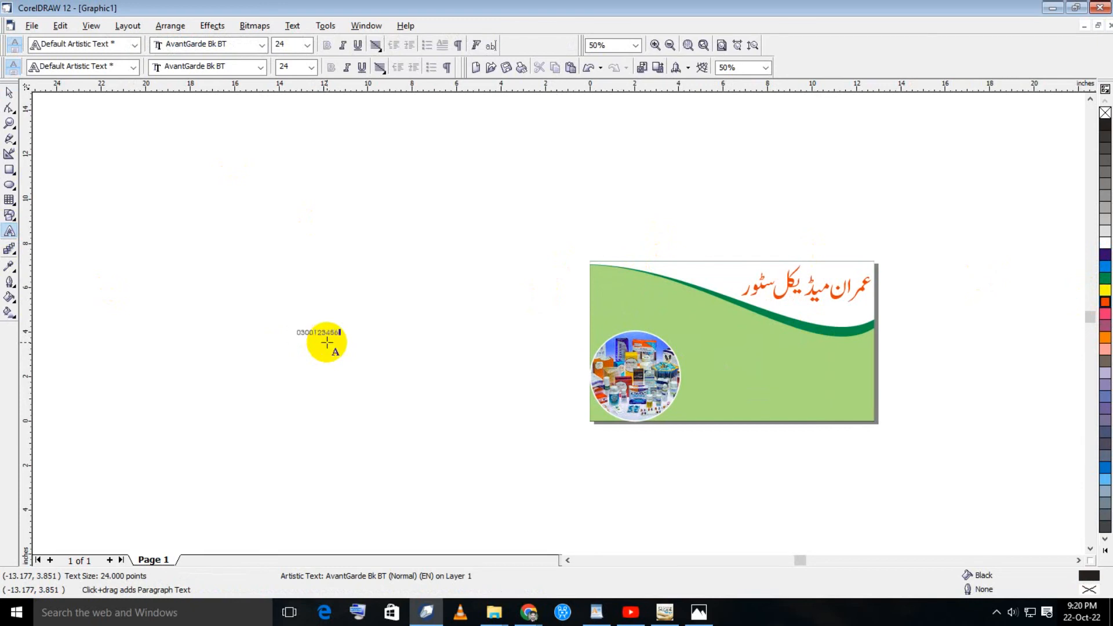
pyautogui.click(10, 93)
pyautogui.click(279, 191)
# - Place the phone number on the green background beneath the wave's right end and enlarge it to about 39 pt
pyautogui.moveTo(338, 341); pyautogui.dragTo(826, 367)
pyautogui.click(738, 458)
pyautogui.click(735, 380)
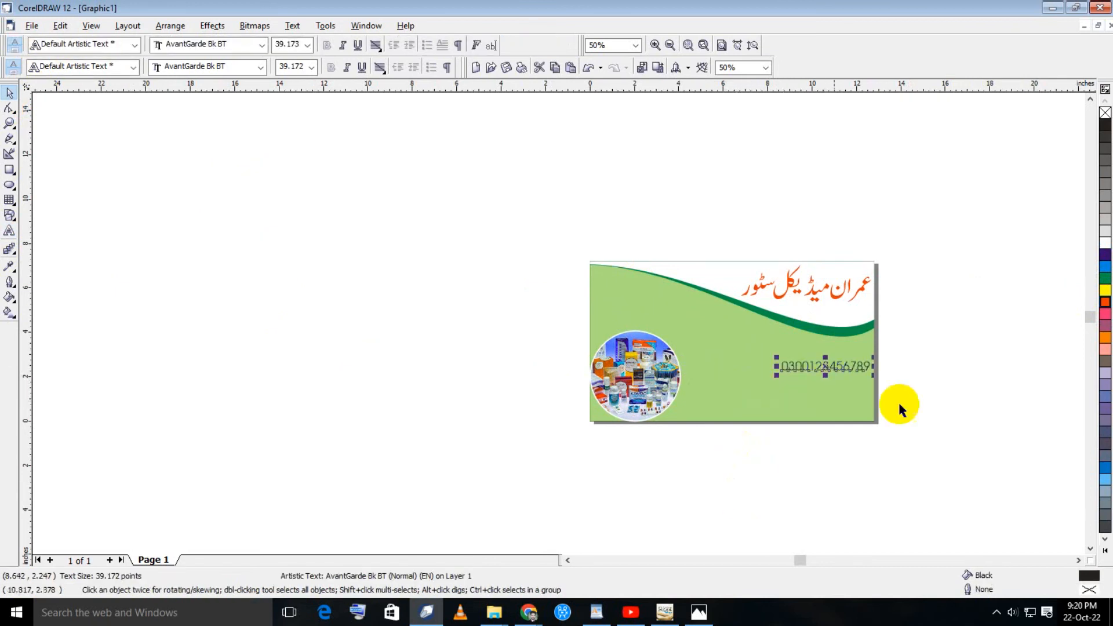
pyautogui.click(900, 365)
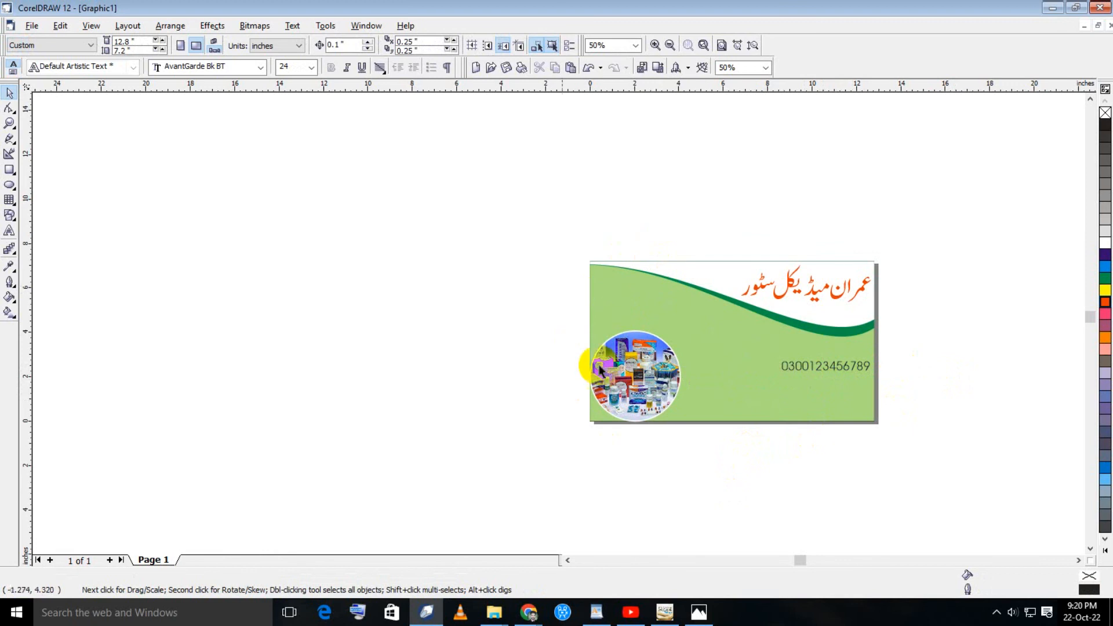
# - Draw a four-pointed star about 5.58 by 5.17 inches in the blank area left of the page
pyautogui.click(9, 219)
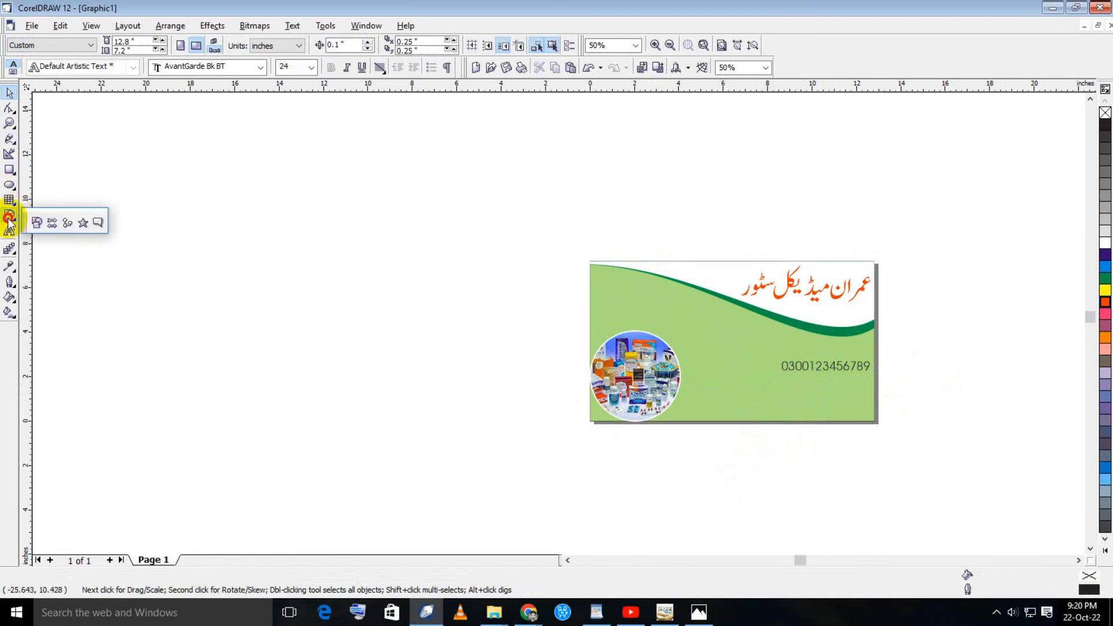
pyautogui.click(83, 223)
pyautogui.moveTo(165, 180); pyautogui.dragTo(300, 306)
pyautogui.click(10, 92)
# - Fill the star yellow and fit it, reduced in size, on the green background above the circular picture
pyautogui.moveTo(226, 273); pyautogui.dragTo(636, 285)
pyautogui.click(1106, 291)
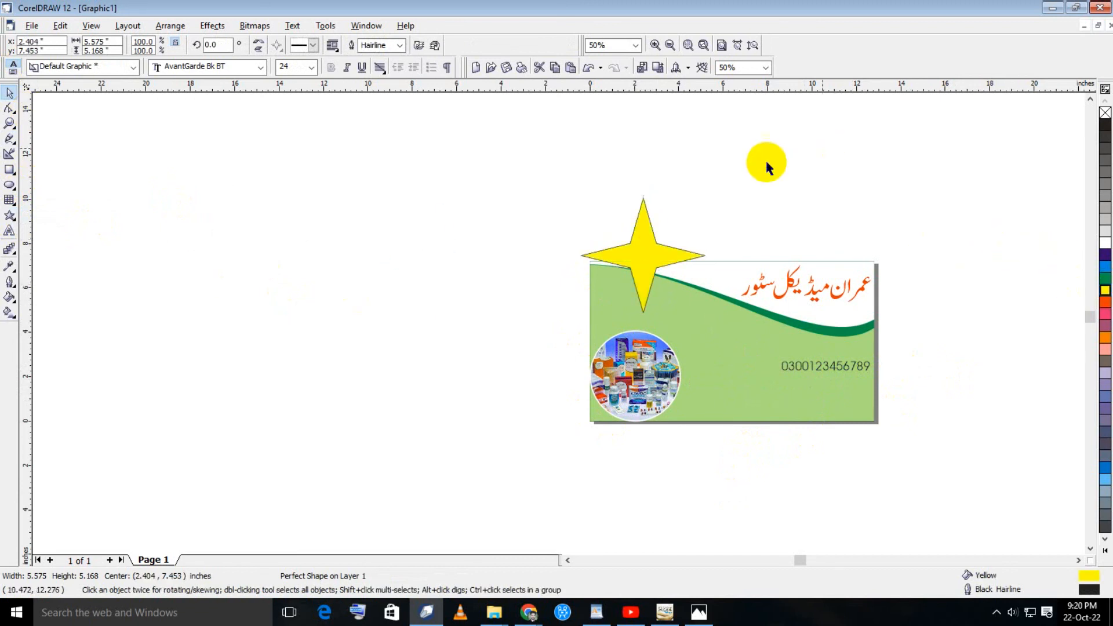
pyautogui.moveTo(708, 191); pyautogui.dragTo(630, 298)
pyautogui.click(578, 269)
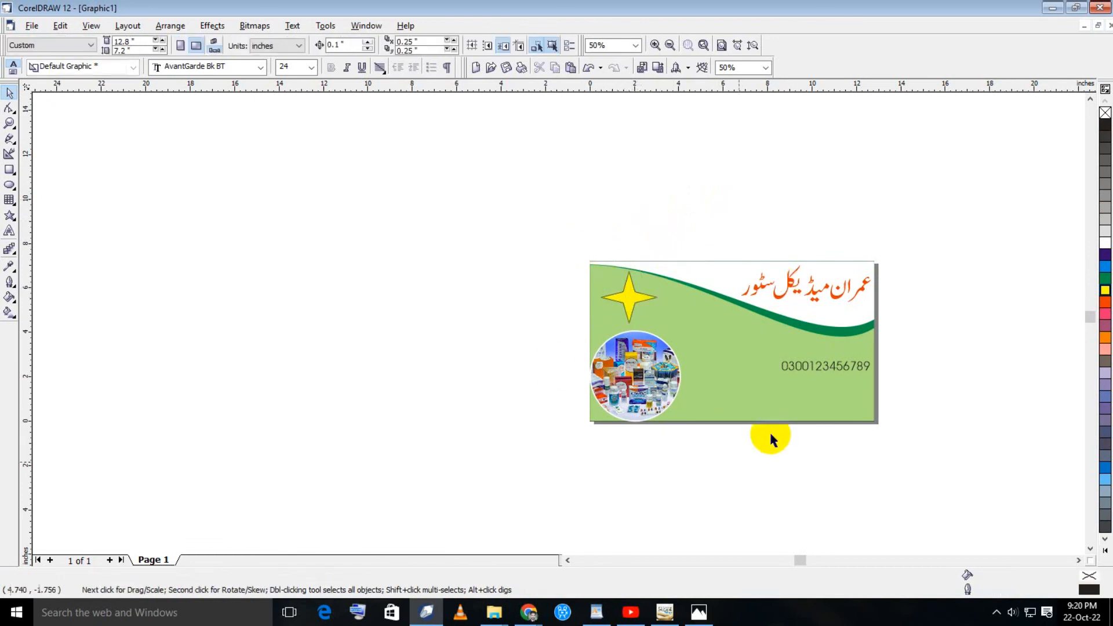